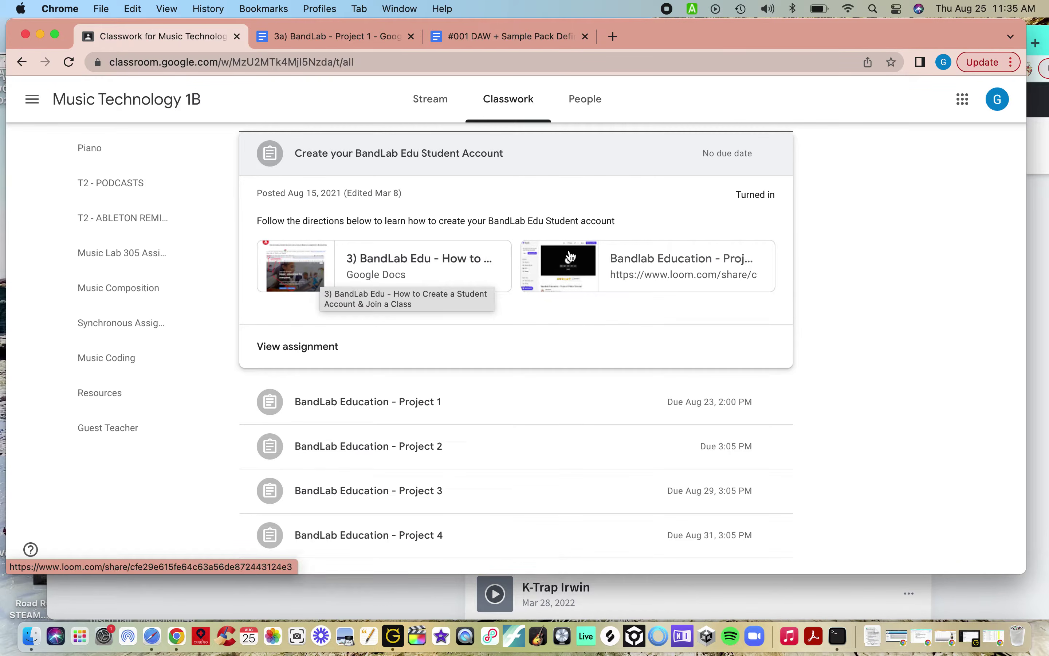
Step: Expand 'BandLab Education - Project 1' and open its '3a) BandLab - Project 1' directions doc
{"action": "left_click", "coordinate": [542, 163]}
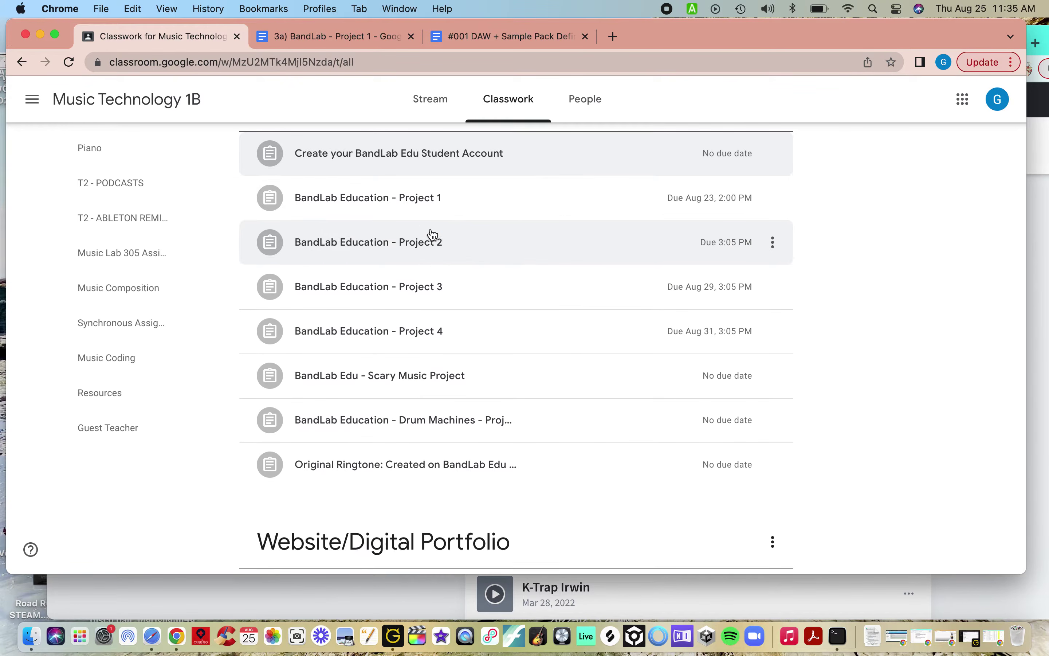
{"action": "left_click", "coordinate": [431, 203]}
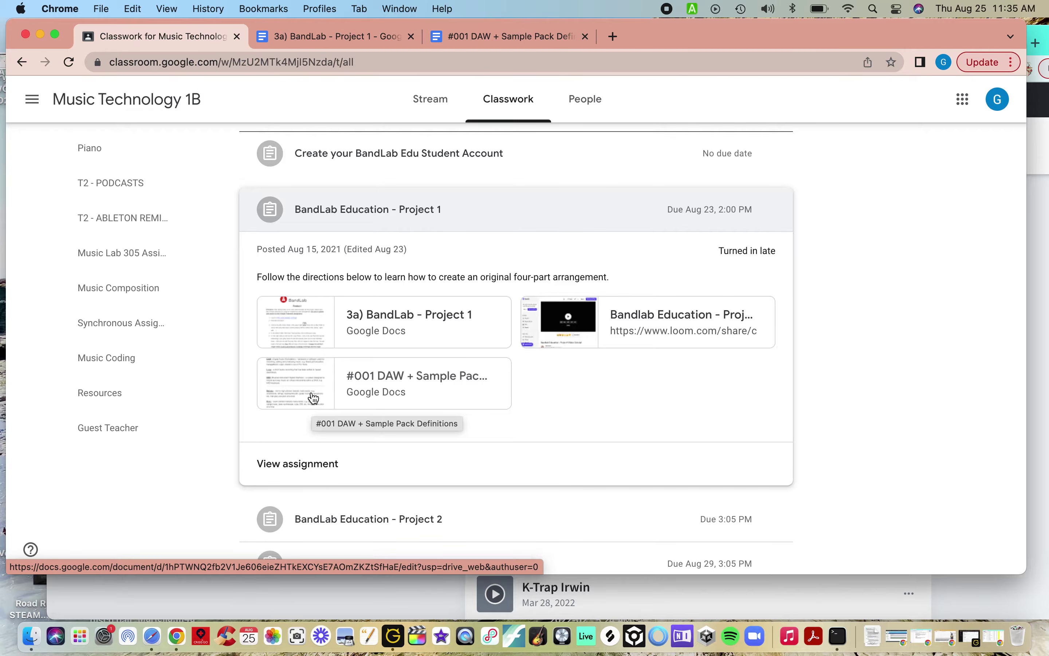
{"action": "left_click", "coordinate": [312, 323]}
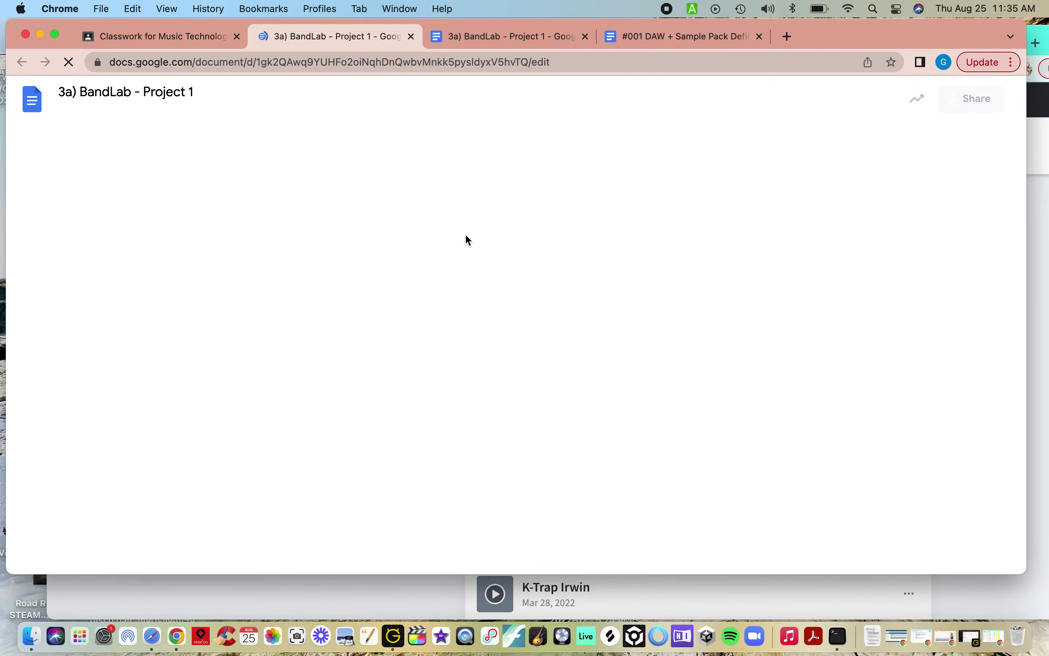
Step: Highlight step 3 about starting a project in the directions, then return to BandLab
{"action": "scroll", "coordinate": [304, 383], "scroll_direction": "down", "scroll_amount": 3}
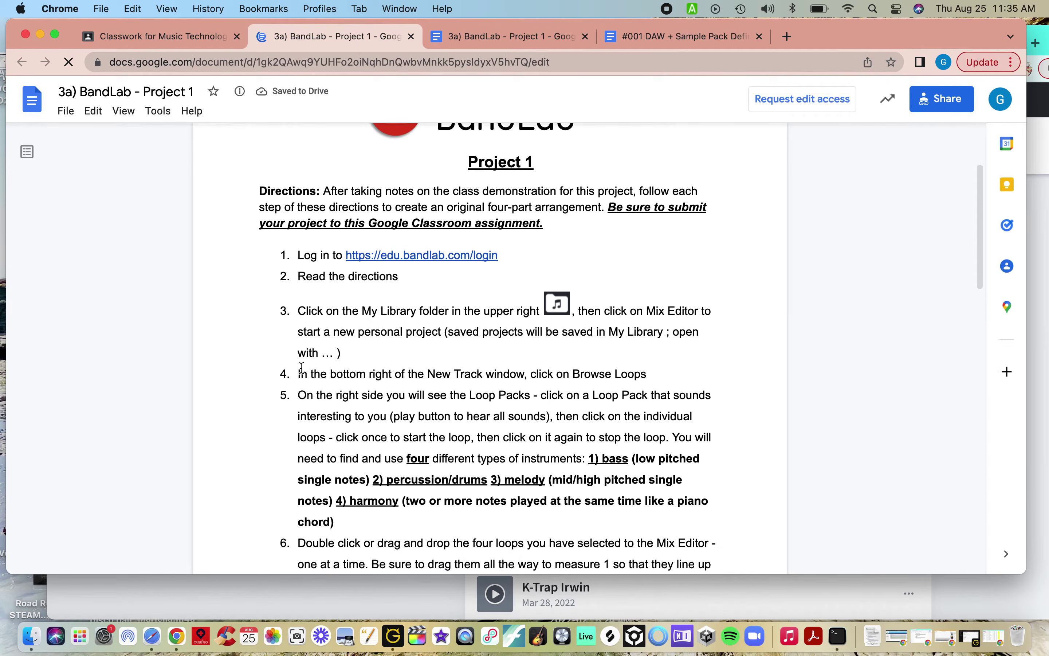
{"action": "left_click_drag", "start_coordinate": [299, 310], "coordinate": [353, 358]}
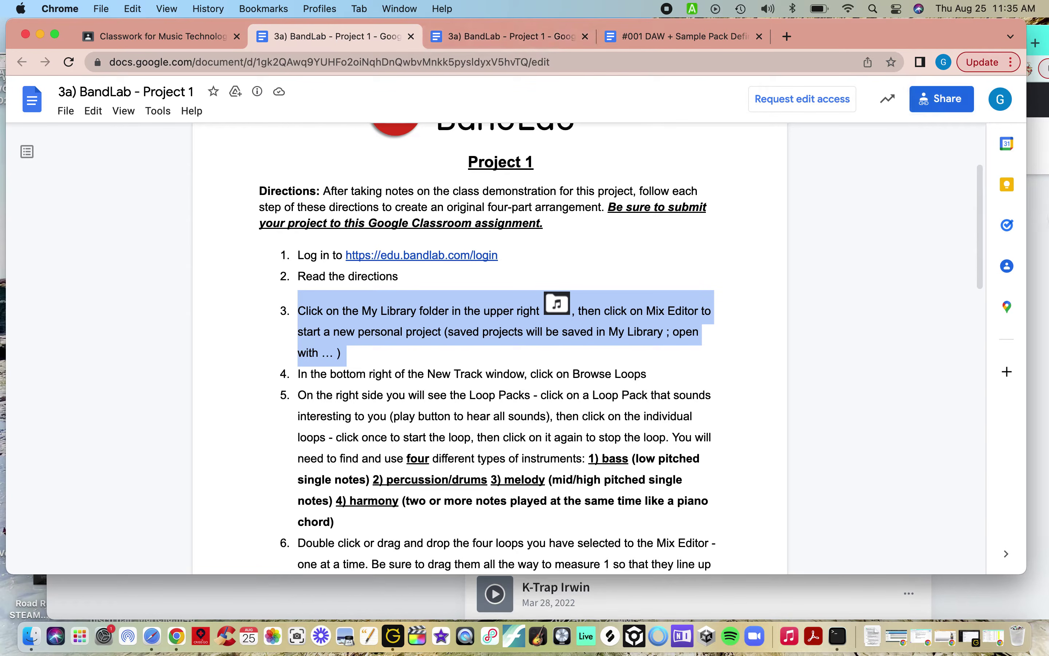
{"action": "left_click", "coordinate": [1040, 234]}
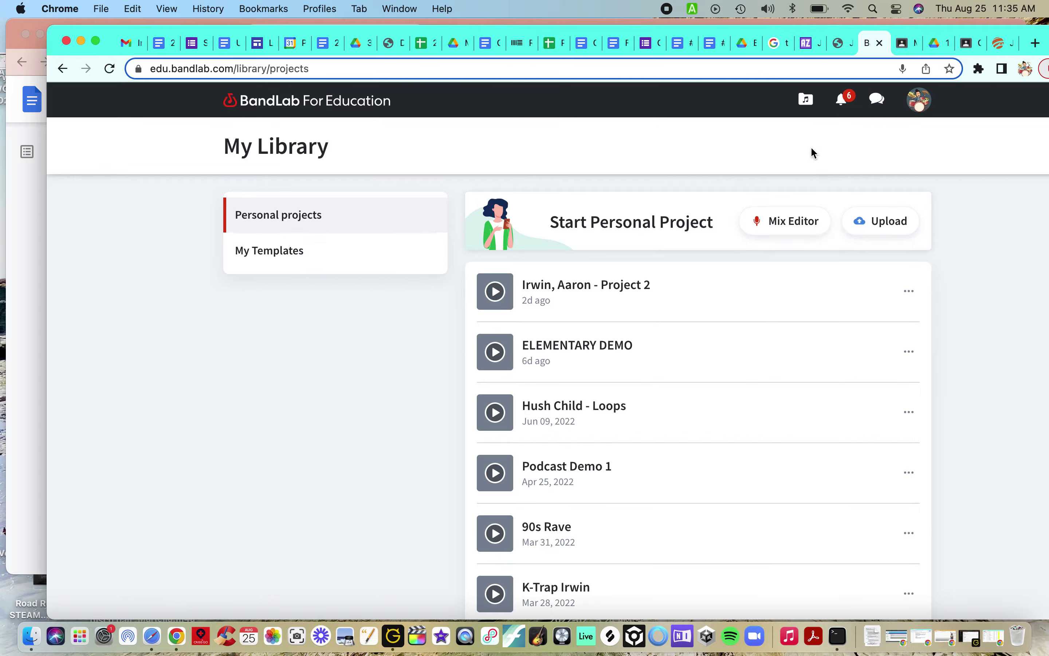
Step: From My Library, start a new personal project in the Mix Editor
{"action": "left_click", "coordinate": [806, 107]}
{"action": "left_click", "coordinate": [790, 230]}
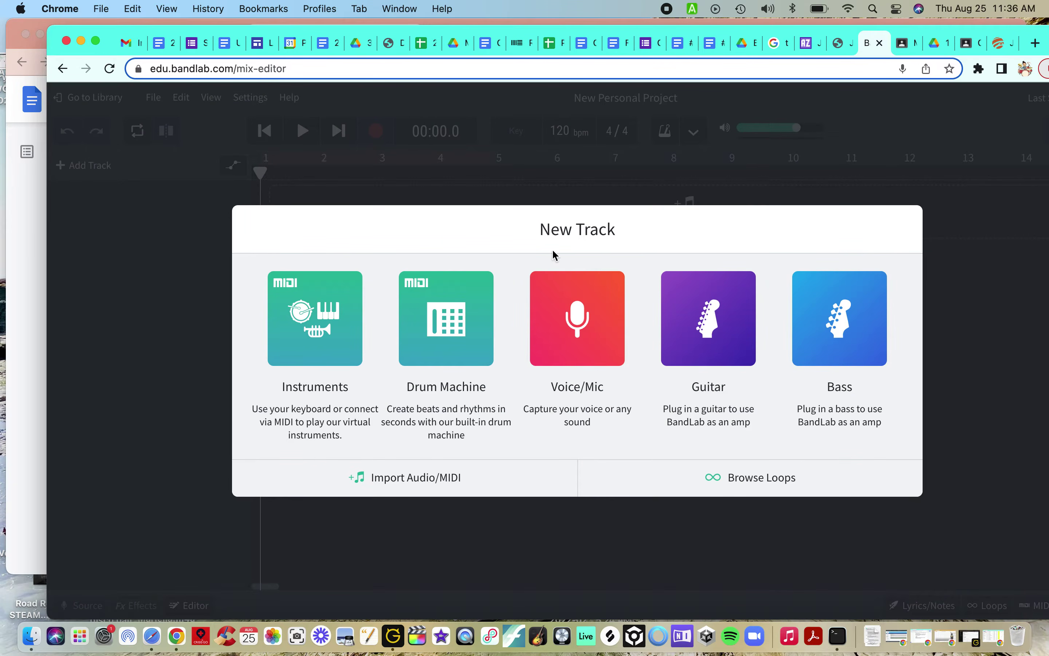
Step: Open the loop browser and toggle between Packs and Loops, ending on the Packs list
{"action": "left_click", "coordinate": [754, 491]}
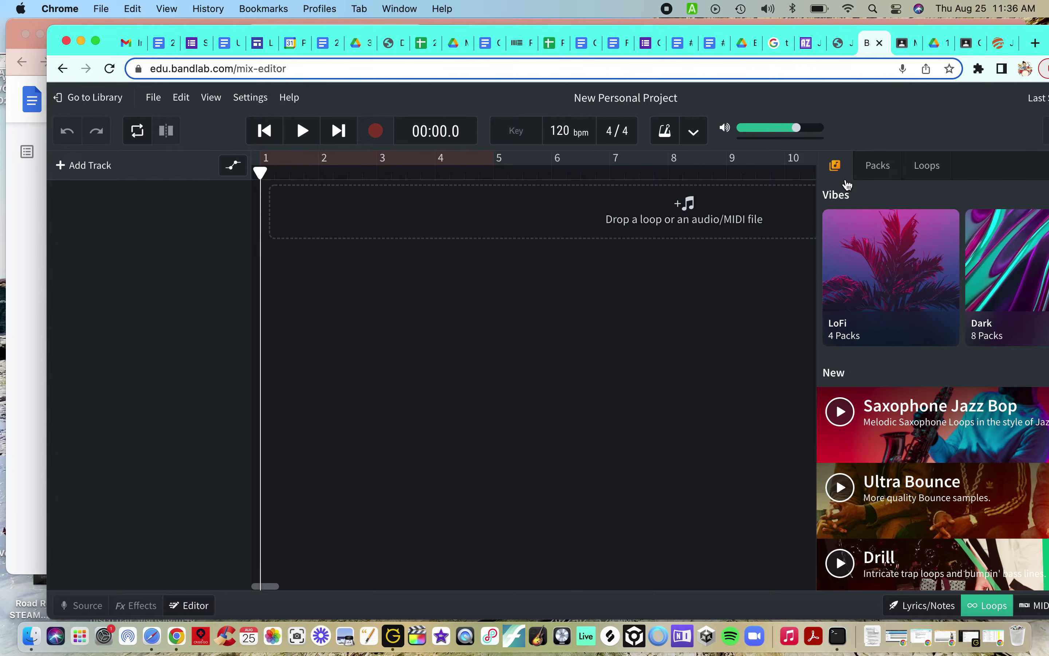
{"action": "left_click", "coordinate": [874, 169]}
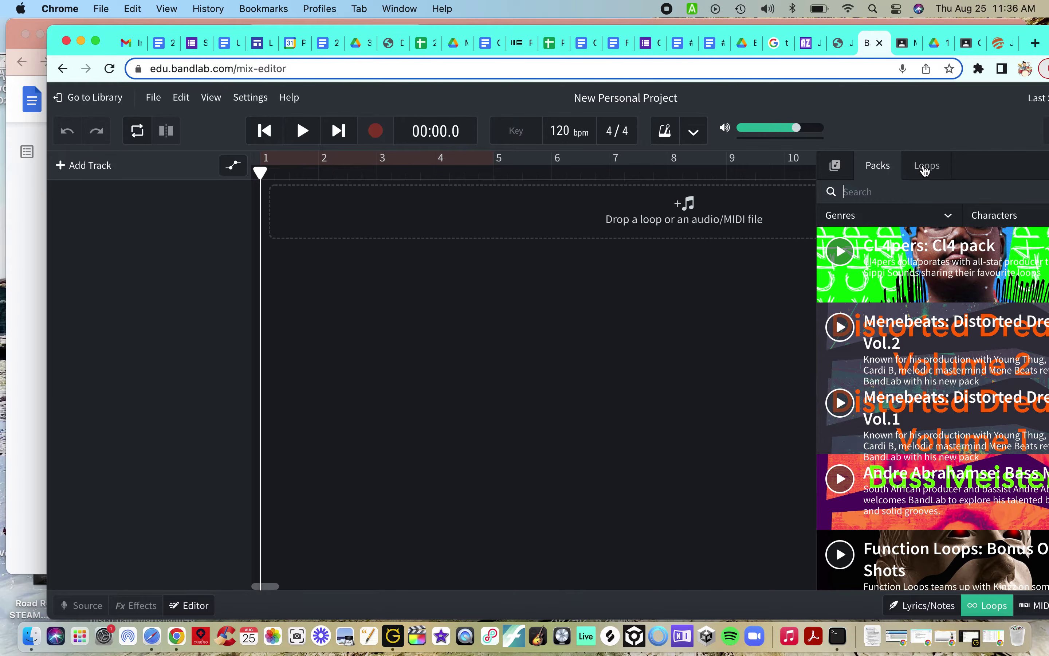
{"action": "left_click", "coordinate": [926, 169]}
{"action": "left_click", "coordinate": [886, 171]}
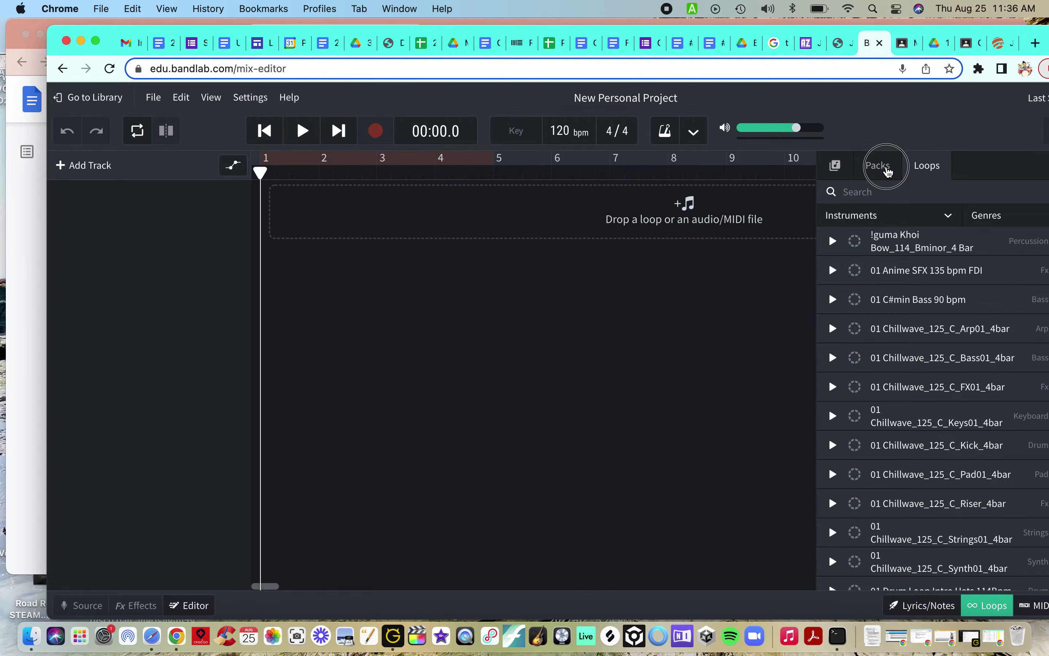
{"action": "left_click_drag", "start_coordinate": [1027, 36], "coordinate": [955, 29]}
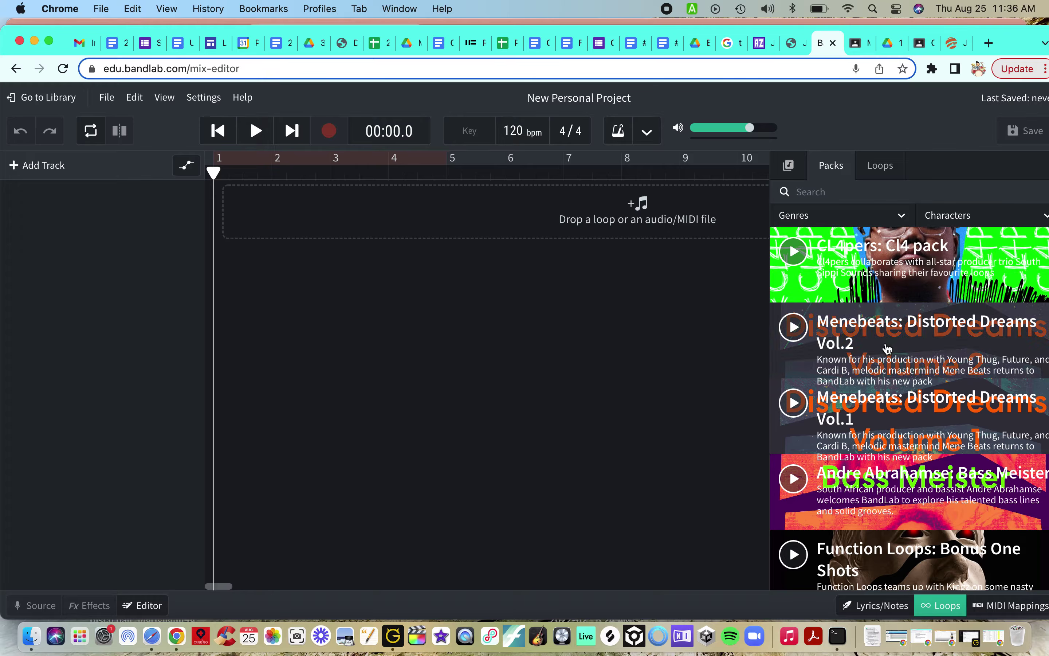
Step: Browse the loop packs, try the Genres and Characters filters, then focus the pack search box
{"action": "scroll", "coordinate": [881, 482], "scroll_direction": "down", "scroll_amount": 5}
{"action": "scroll", "coordinate": [880, 483], "scroll_direction": "down", "scroll_amount": 15}
{"action": "scroll", "coordinate": [890, 367], "scroll_direction": "down", "scroll_amount": 15}
{"action": "scroll", "coordinate": [890, 366], "scroll_direction": "down", "scroll_amount": 3}
{"action": "scroll", "coordinate": [884, 284], "scroll_direction": "down", "scroll_amount": 15}
{"action": "scroll", "coordinate": [885, 284], "scroll_direction": "up", "scroll_amount": 20}
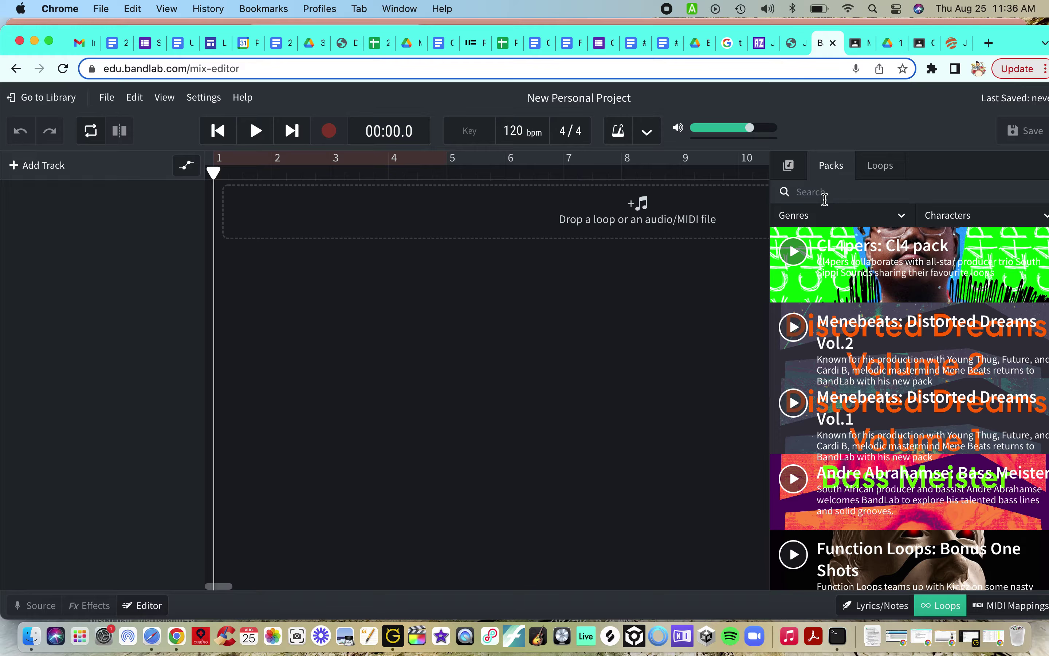
{"action": "left_click", "coordinate": [833, 219]}
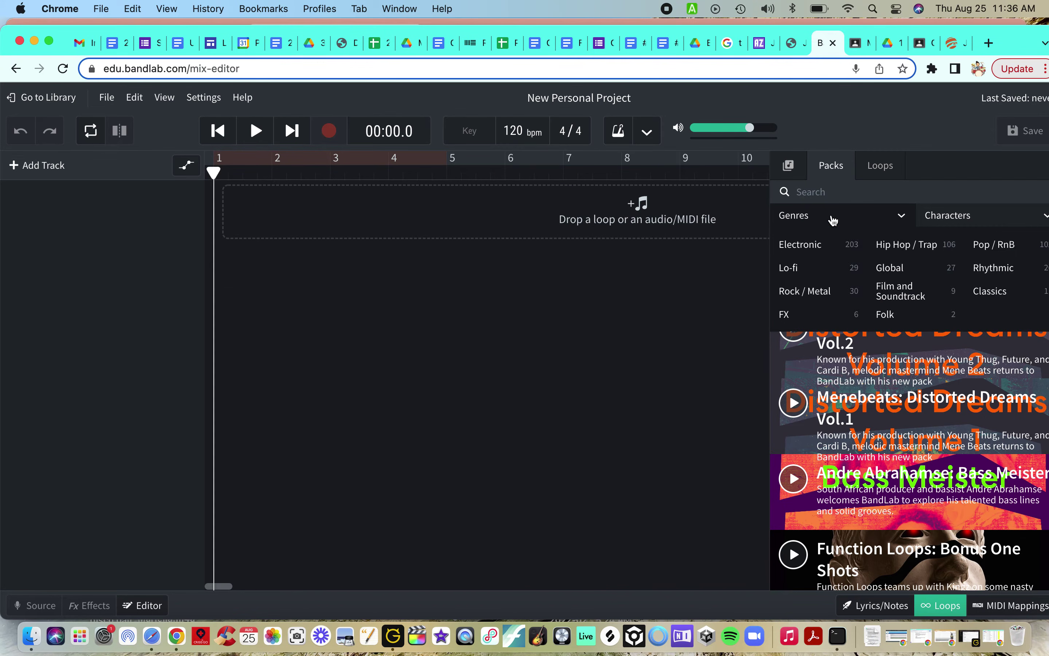
{"action": "left_click", "coordinate": [943, 221]}
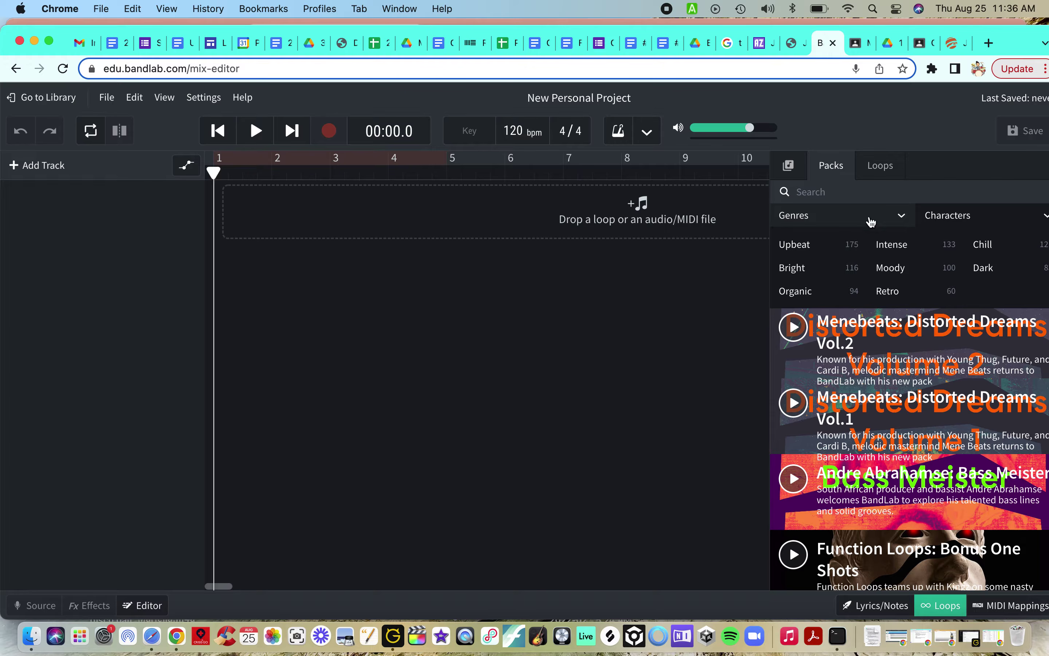
{"action": "left_click", "coordinate": [818, 193]}
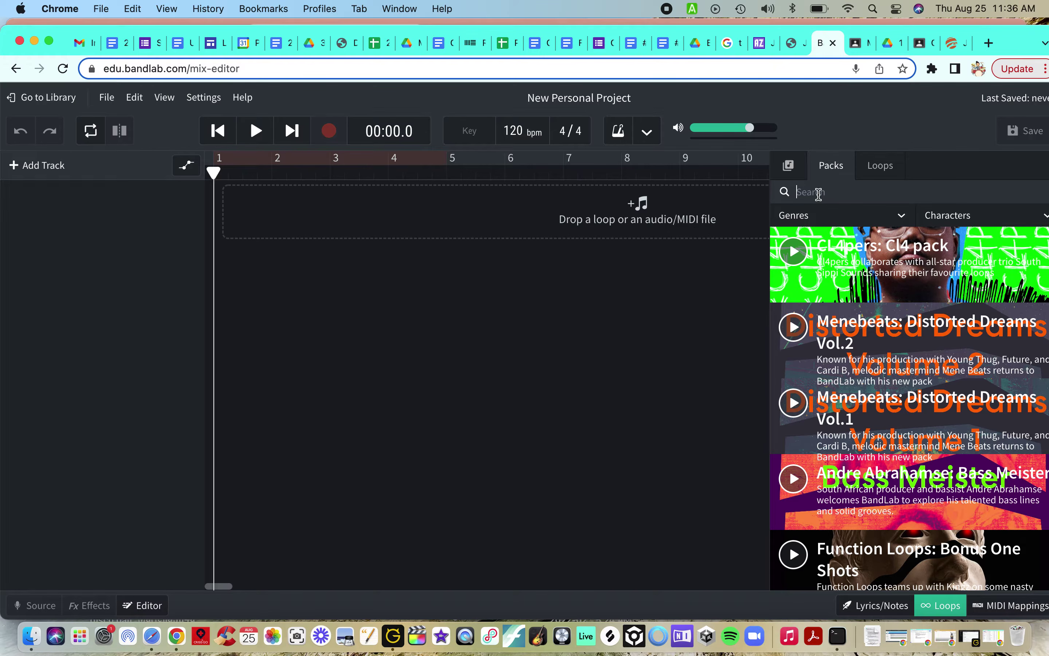
Step: Search packs for 'lofi', preview Midnight Lofi, and open it to list its Lofi Bass loops
{"action": "type", "text": "lofi"}
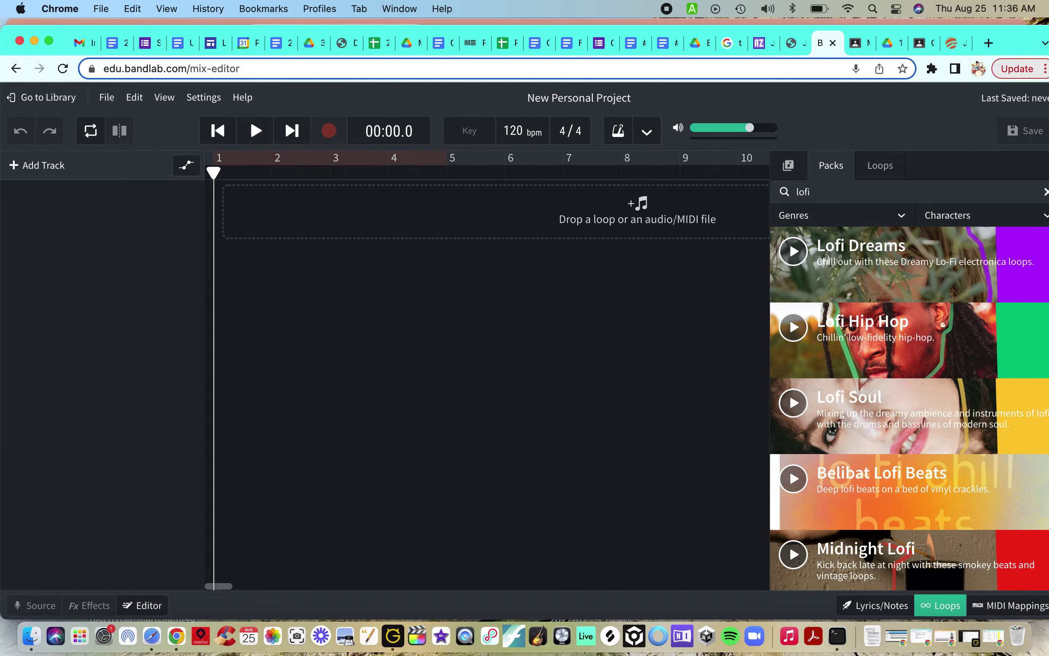
{"action": "scroll", "coordinate": [885, 435], "scroll_direction": "down", "scroll_amount": 1}
{"action": "scroll", "coordinate": [884, 435], "scroll_direction": "down", "scroll_amount": 5}
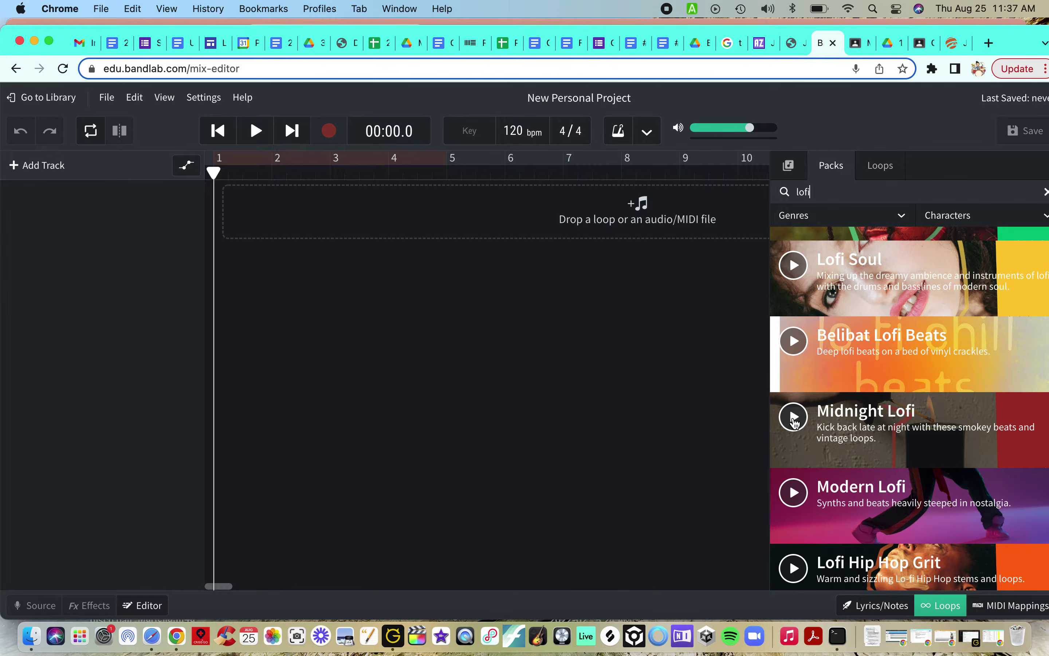
{"action": "left_click", "coordinate": [794, 417]}
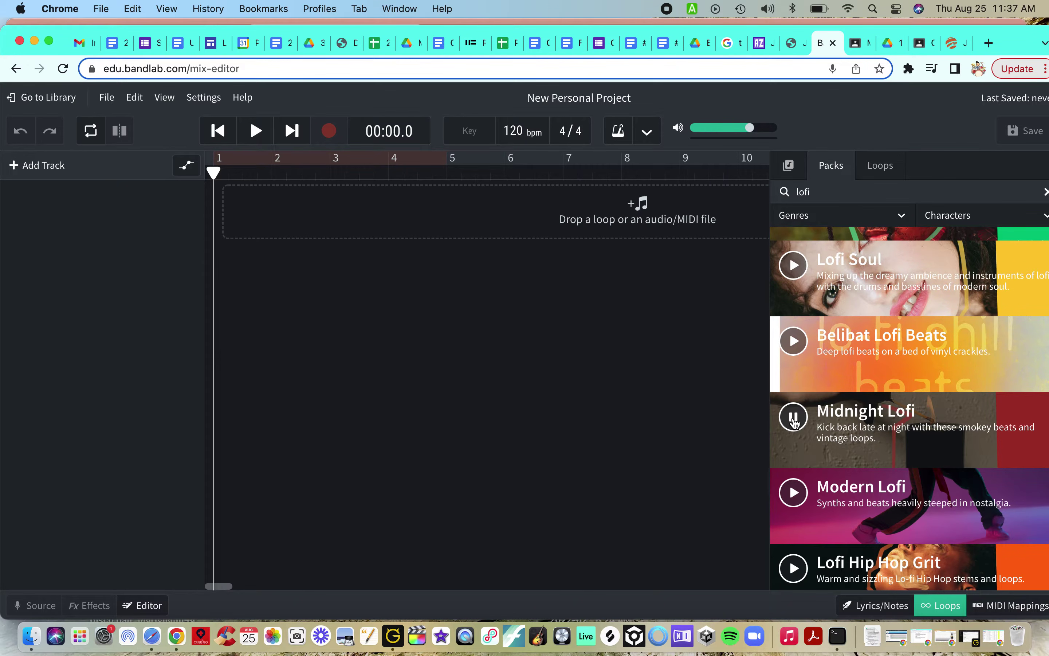
{"action": "left_click", "coordinate": [794, 419]}
{"action": "left_click", "coordinate": [849, 425]}
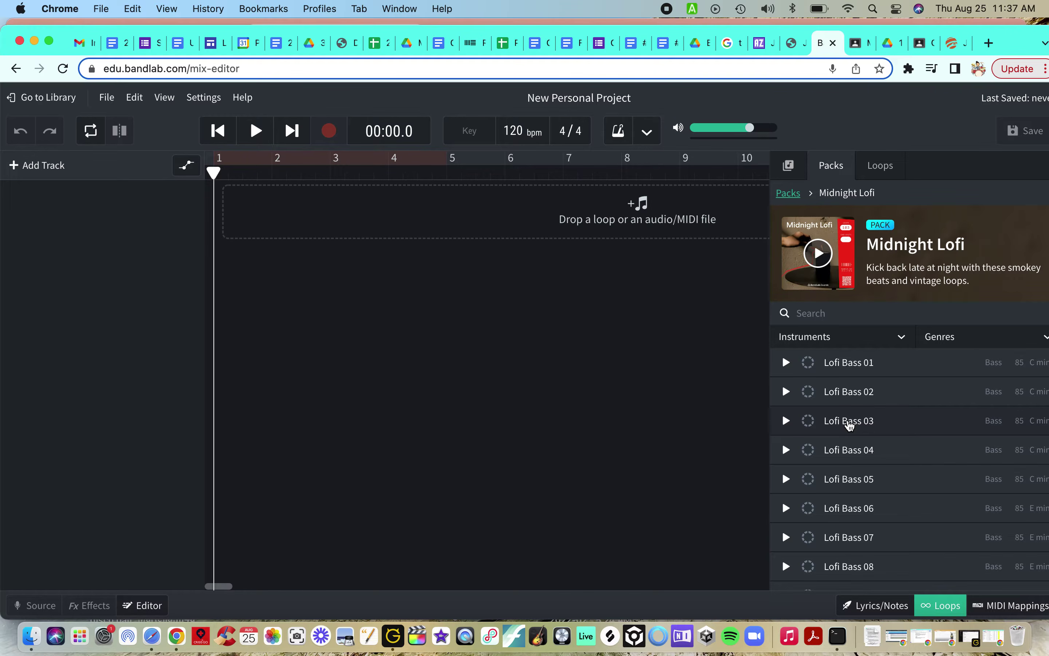
Step: In the directions, highlight step 5's instruments (bass, drums, melody, harmony), then return to BandLab
{"action": "left_click", "coordinate": [486, 20]}
{"action": "left_click", "coordinate": [426, 372]}
{"action": "scroll", "coordinate": [426, 372], "scroll_direction": "down", "scroll_amount": 5}
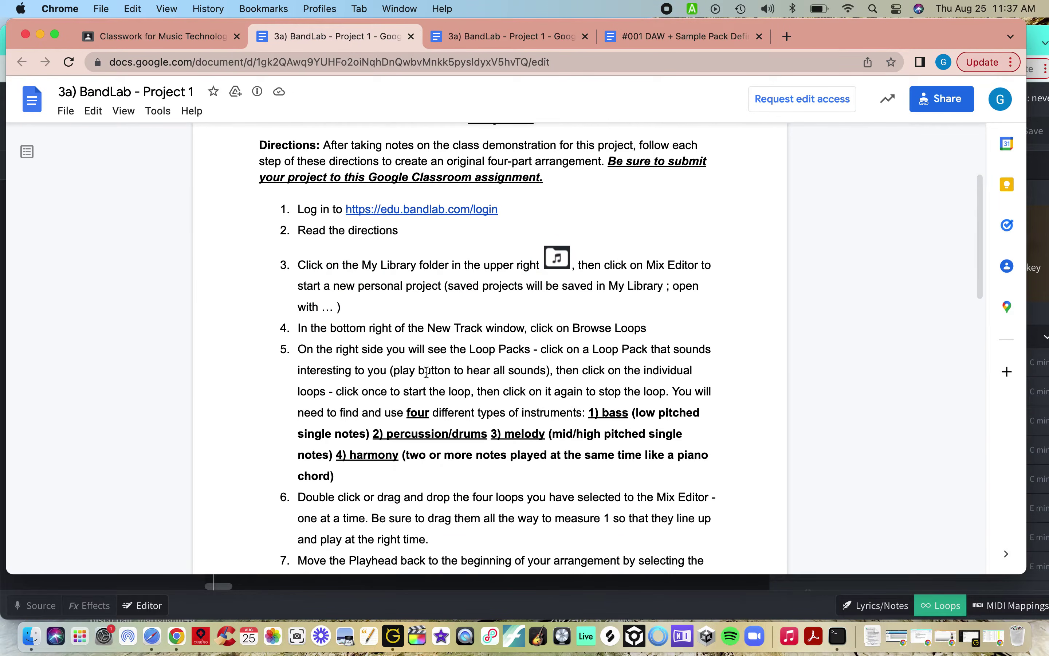
{"action": "left_click_drag", "start_coordinate": [585, 279], "coordinate": [593, 342]}
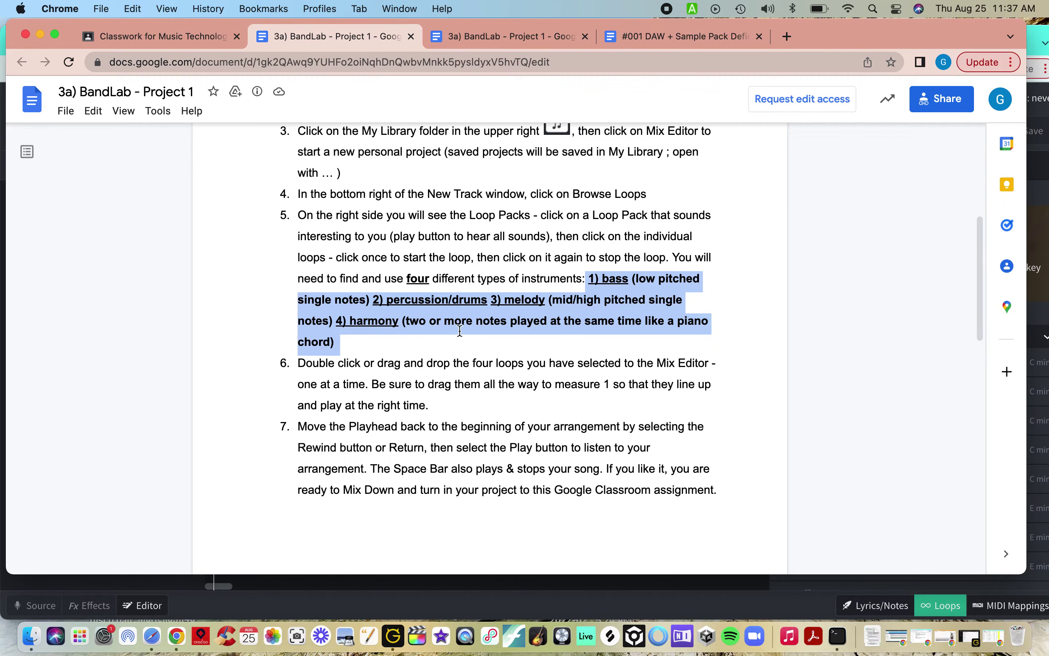
{"action": "left_click", "coordinate": [536, 301]}
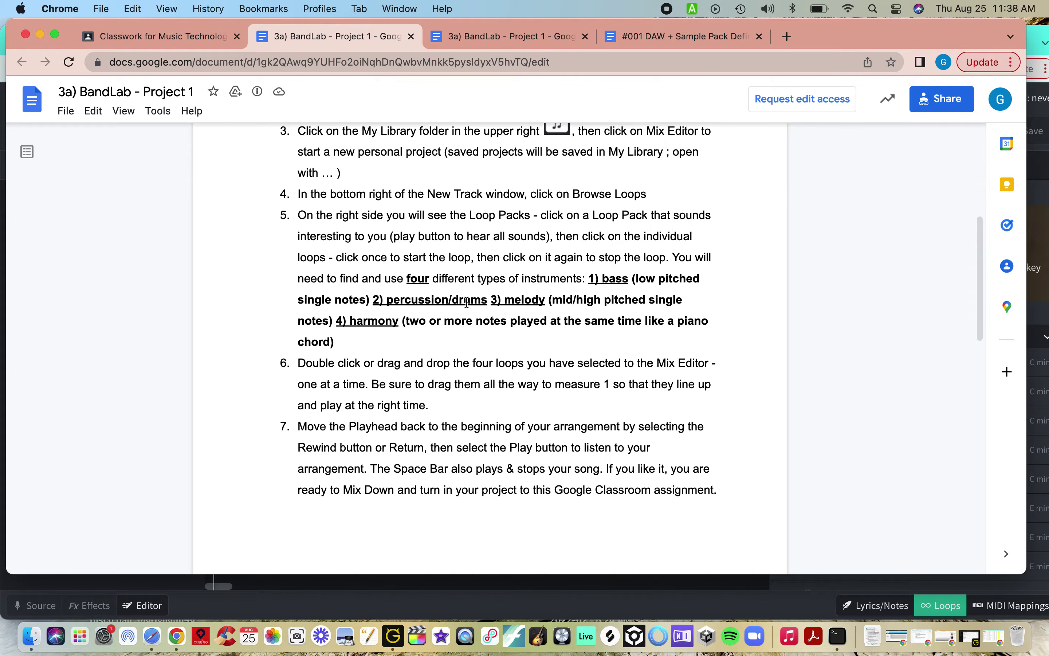
{"action": "left_click_drag", "start_coordinate": [587, 278], "coordinate": [599, 341]}
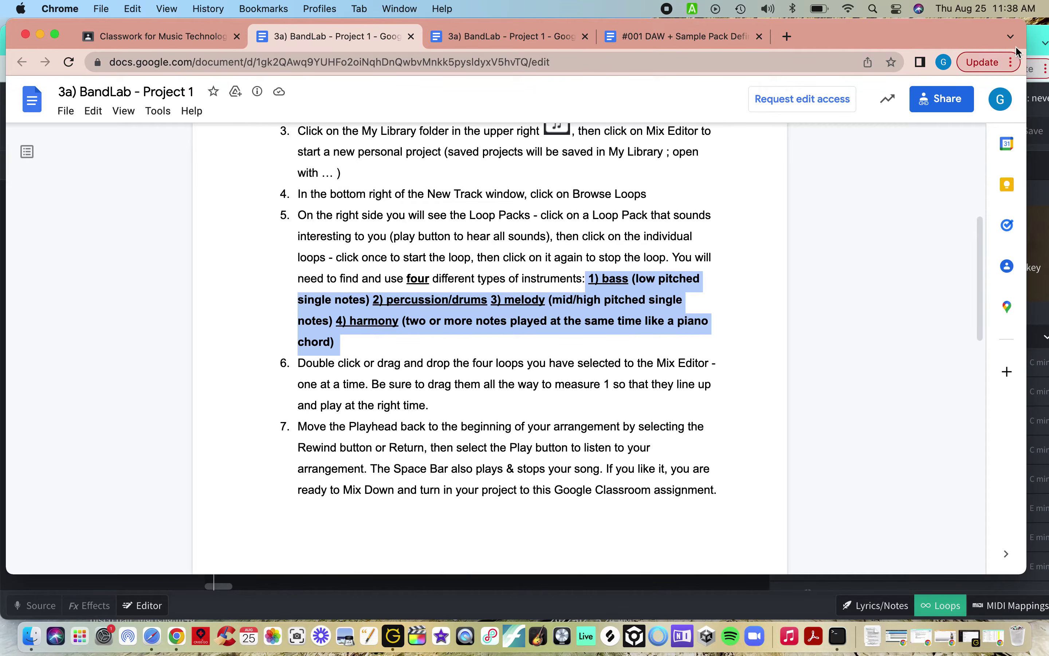
{"action": "left_click", "coordinate": [1042, 42]}
{"action": "left_click", "coordinate": [1043, 43]}
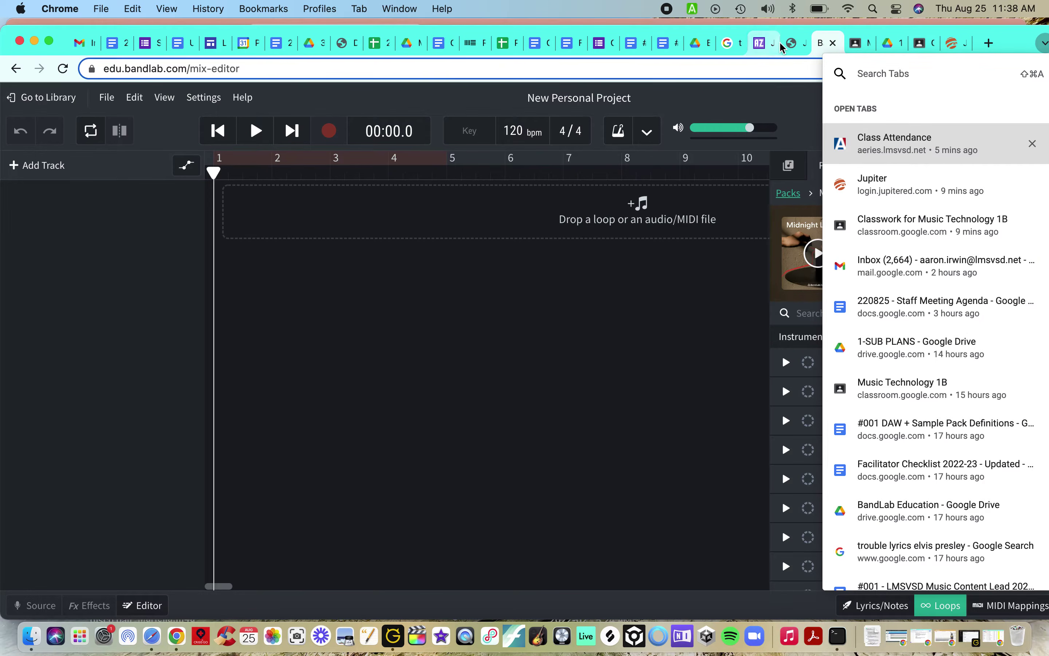
Step: Preview Midnight Lofi bass loops 01, 04, 05 and 03 to pick a bass part
{"action": "left_click", "coordinate": [785, 104]}
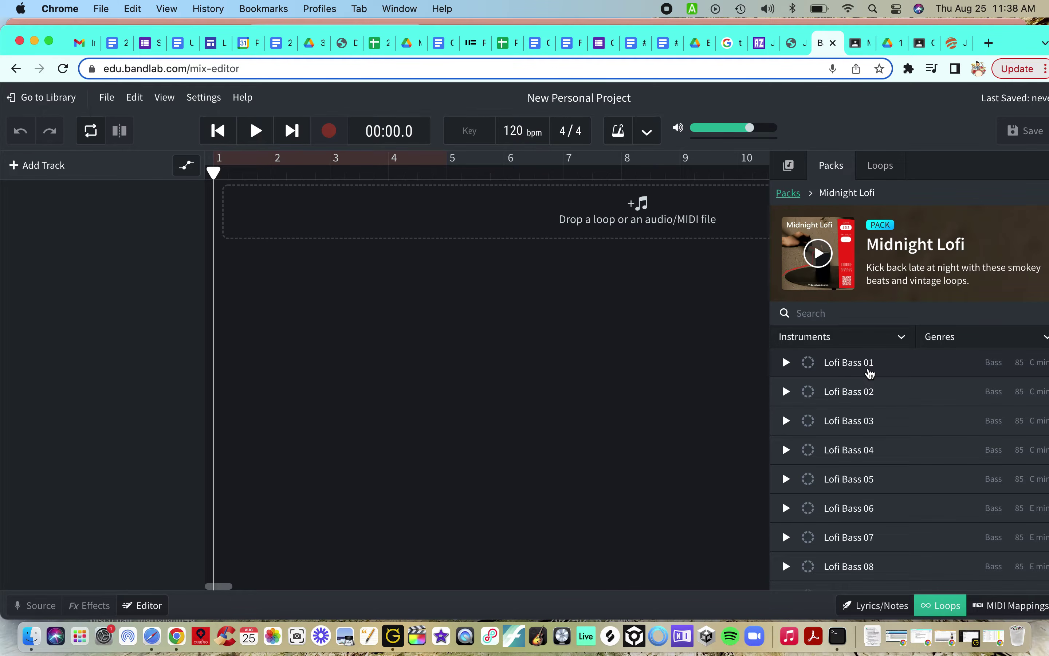
{"action": "scroll", "coordinate": [860, 464], "scroll_direction": "down", "scroll_amount": 5}
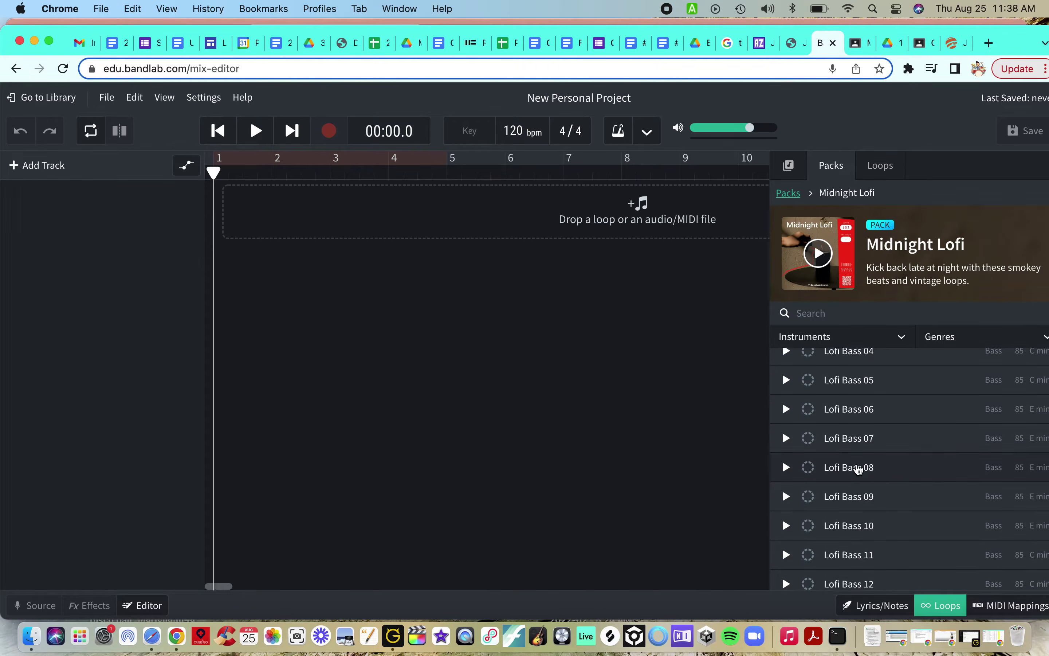
{"action": "scroll", "coordinate": [859, 470], "scroll_direction": "down", "scroll_amount": 3}
{"action": "scroll", "coordinate": [860, 469], "scroll_direction": "up", "scroll_amount": 8}
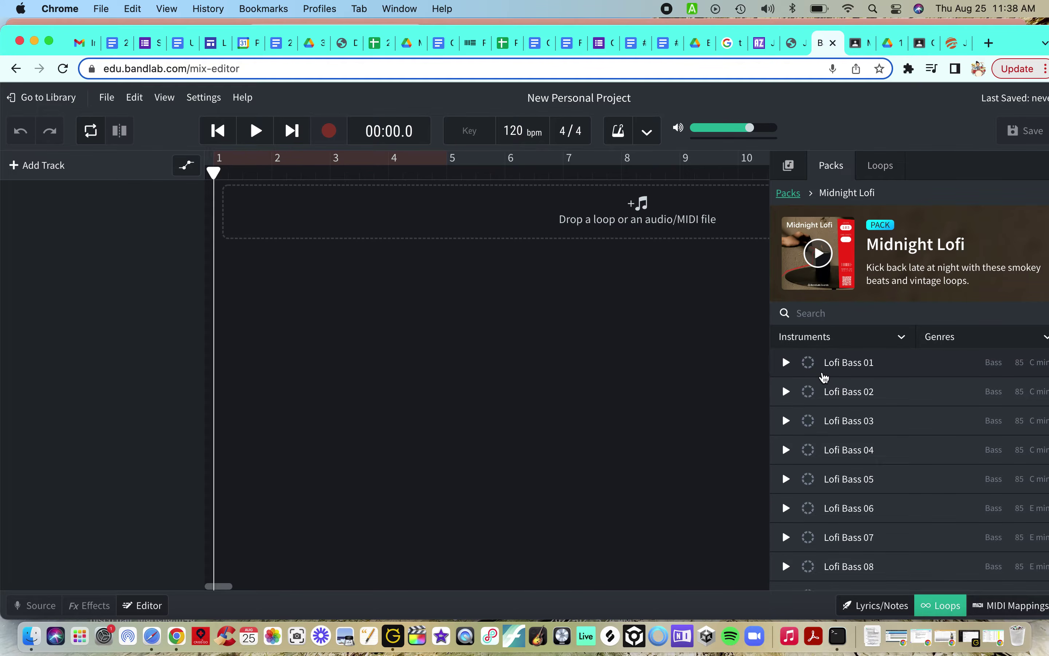
{"action": "left_click", "coordinate": [785, 363]}
{"action": "left_click", "coordinate": [787, 450]}
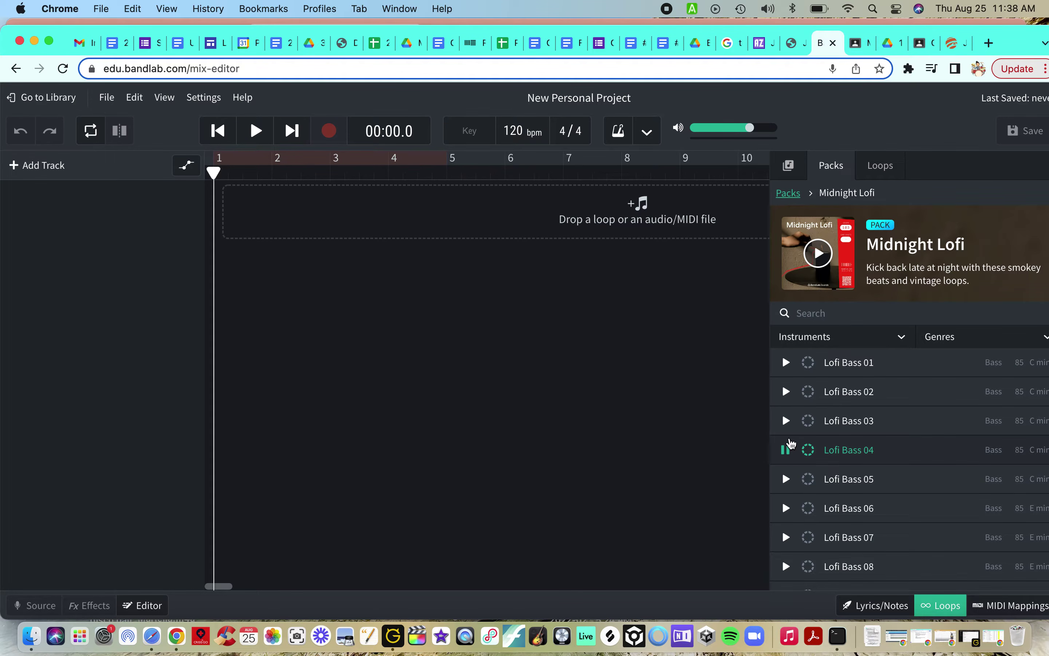
{"action": "left_click", "coordinate": [785, 479]}
{"action": "left_click", "coordinate": [786, 421]}
{"action": "left_click", "coordinate": [786, 421]}
Step: Add Lofi Bass 03 as the first track and briefly play it
{"action": "double_click", "coordinate": [860, 420]}
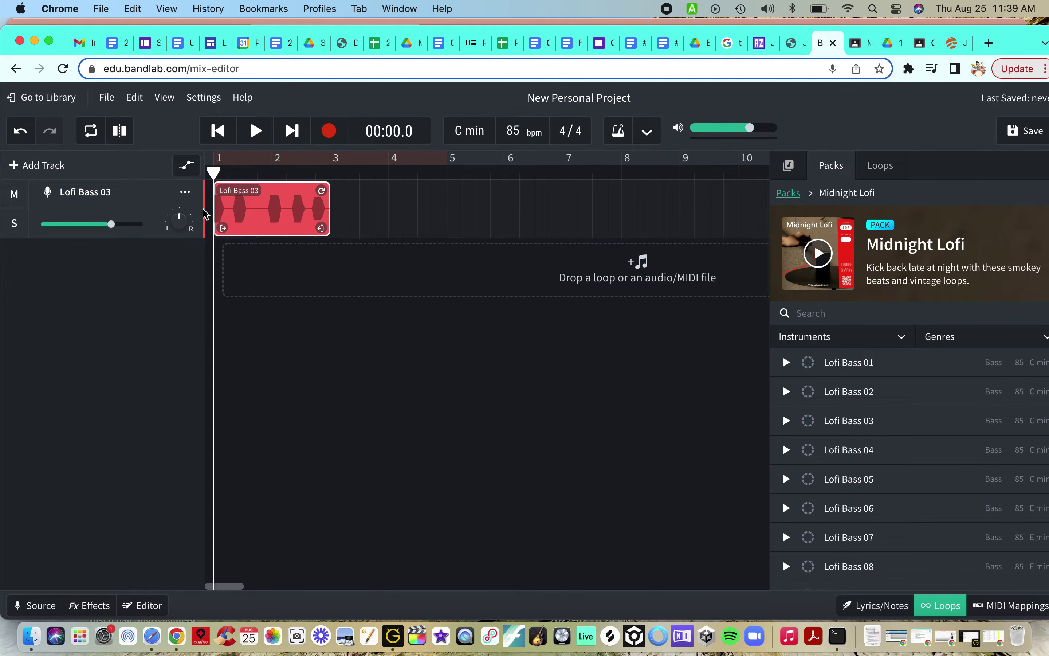
{"action": "left_click", "coordinate": [257, 132]}
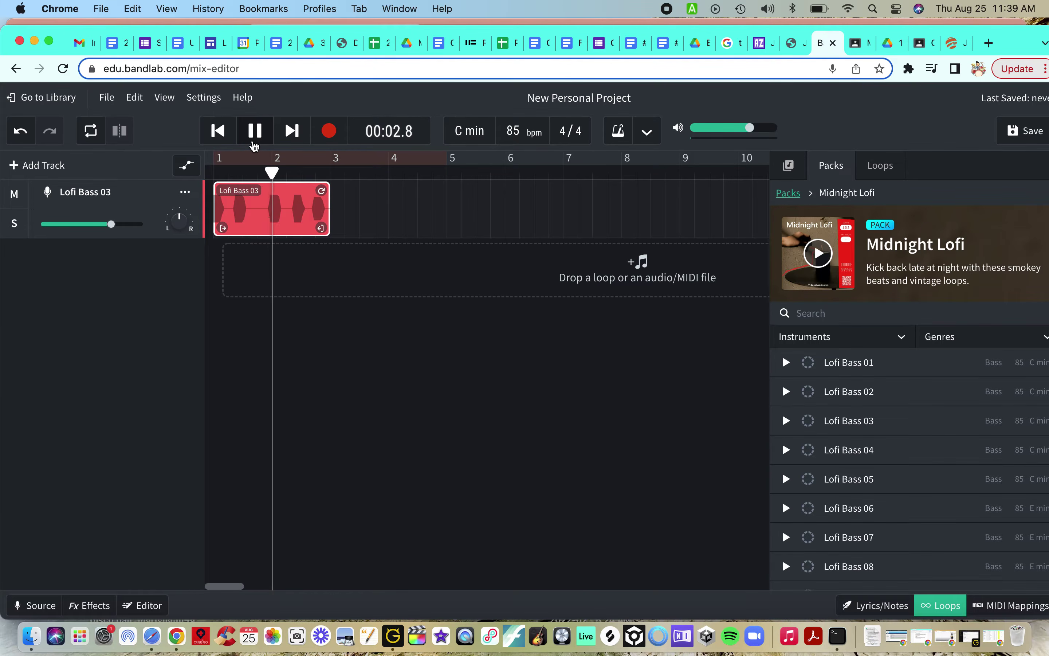
{"action": "left_click", "coordinate": [256, 135]}
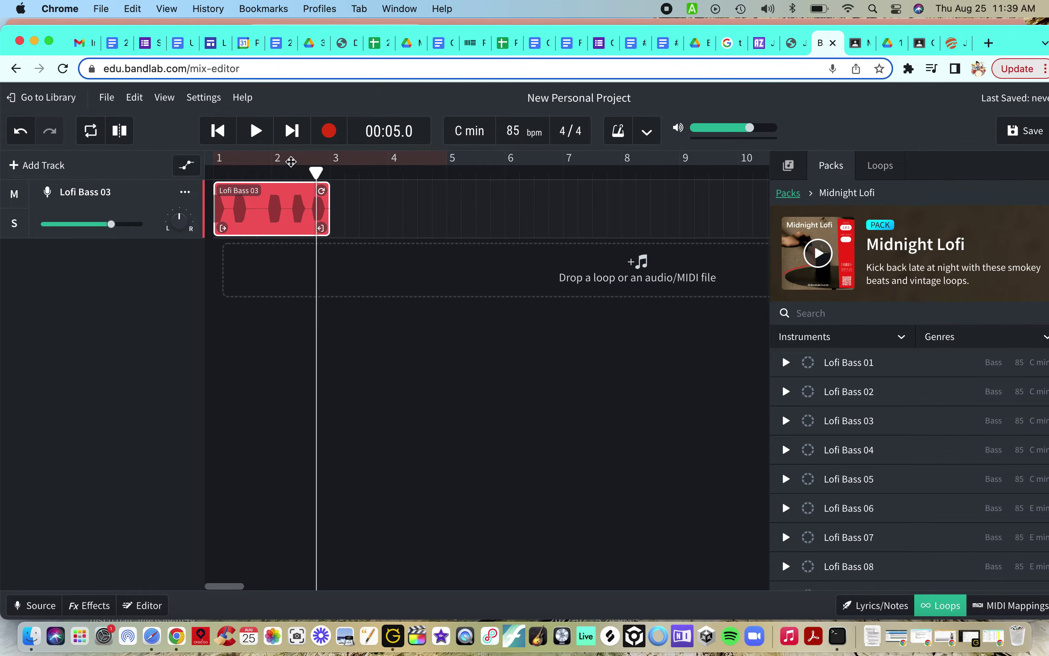
Step: Turn on looping, end the loop region at bar 3, and play the two-bar bass loop
{"action": "left_click", "coordinate": [98, 143]}
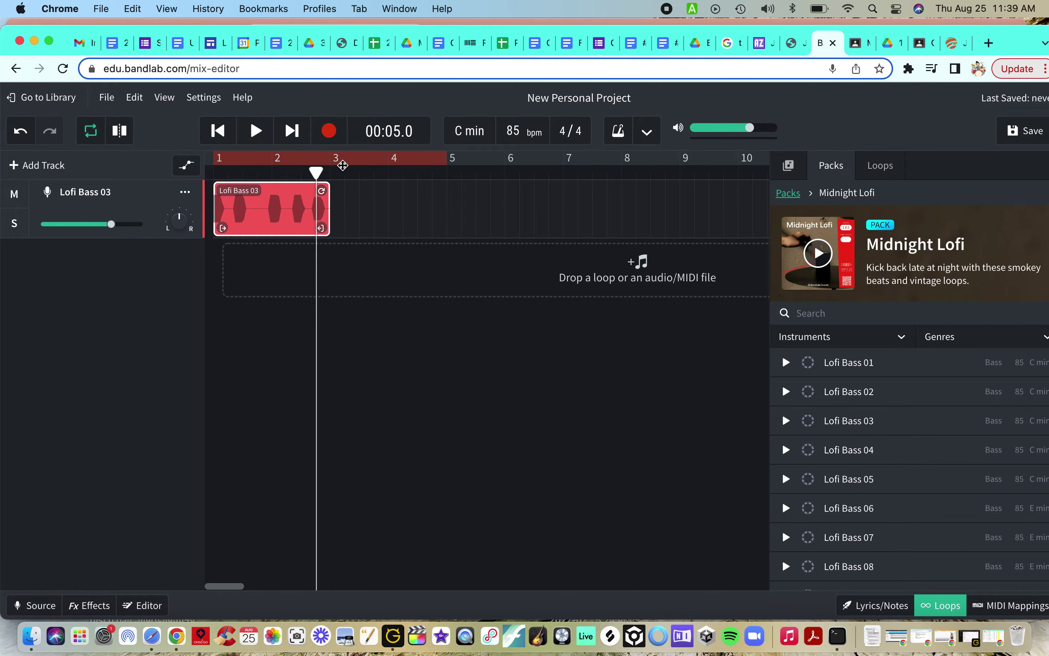
{"action": "left_click_drag", "start_coordinate": [444, 161], "coordinate": [330, 158]}
{"action": "key", "text": "space"}
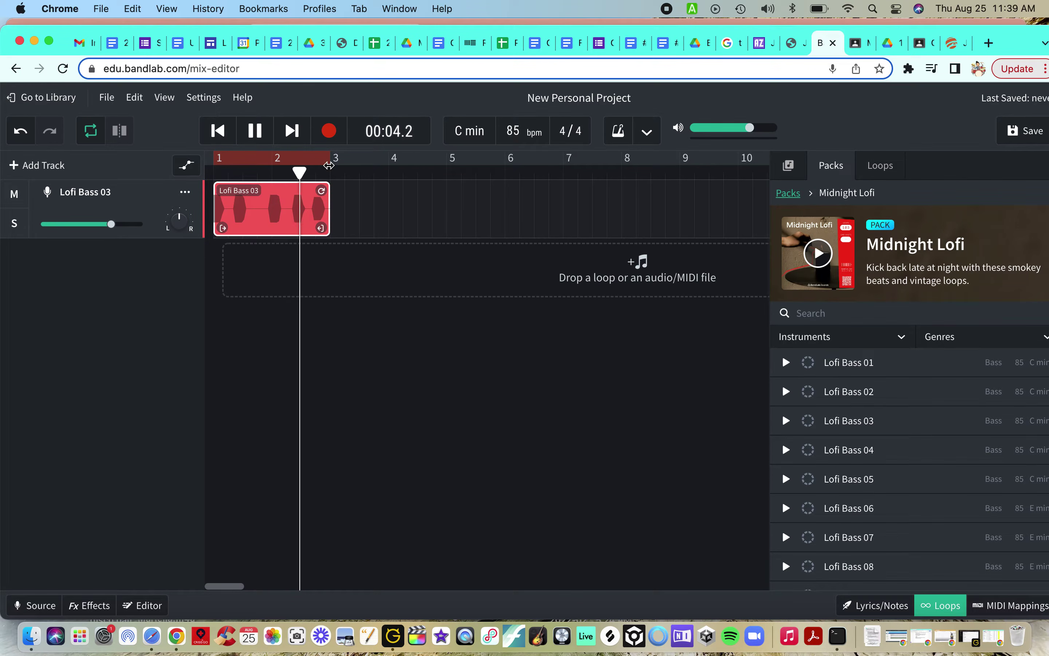
{"action": "key", "text": "space"}
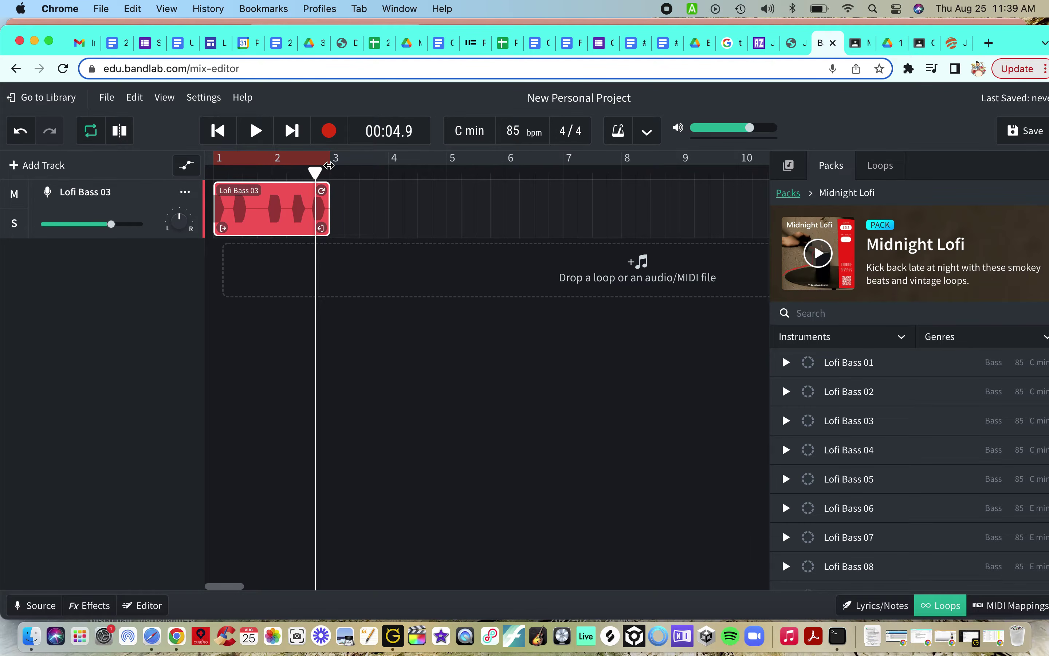
{"action": "key", "text": "space"}
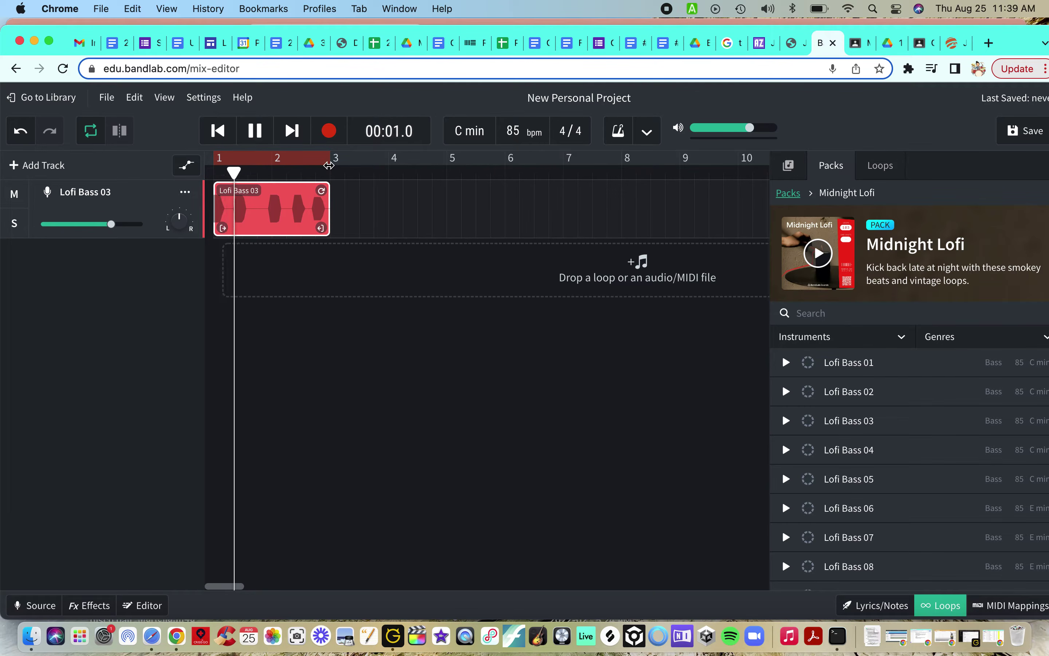
{"action": "key", "text": "space"}
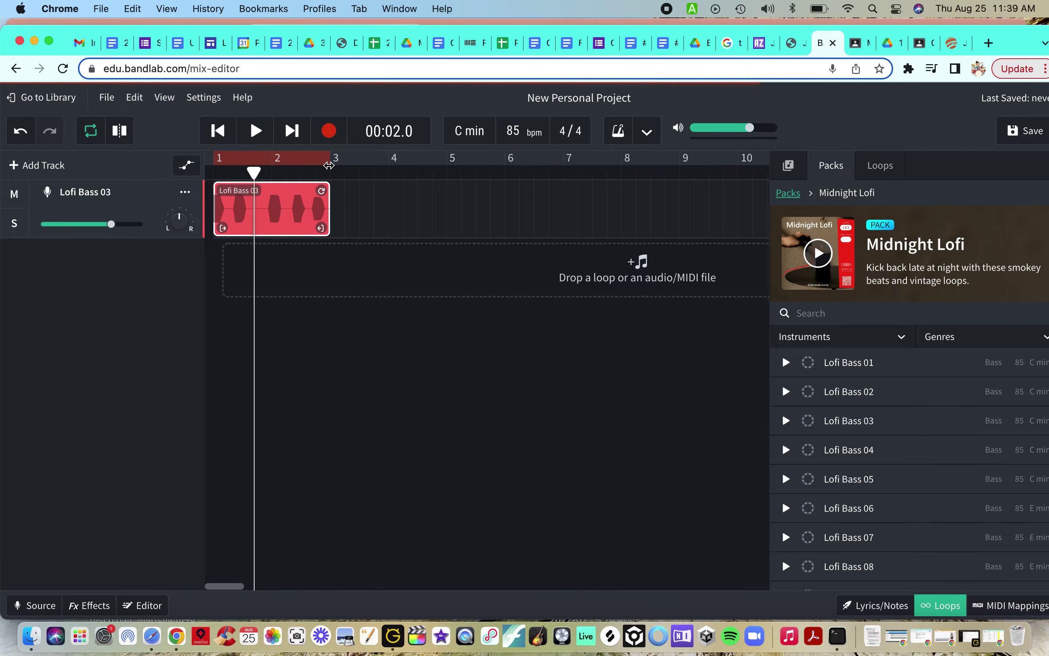
{"action": "left_click", "coordinate": [214, 172]}
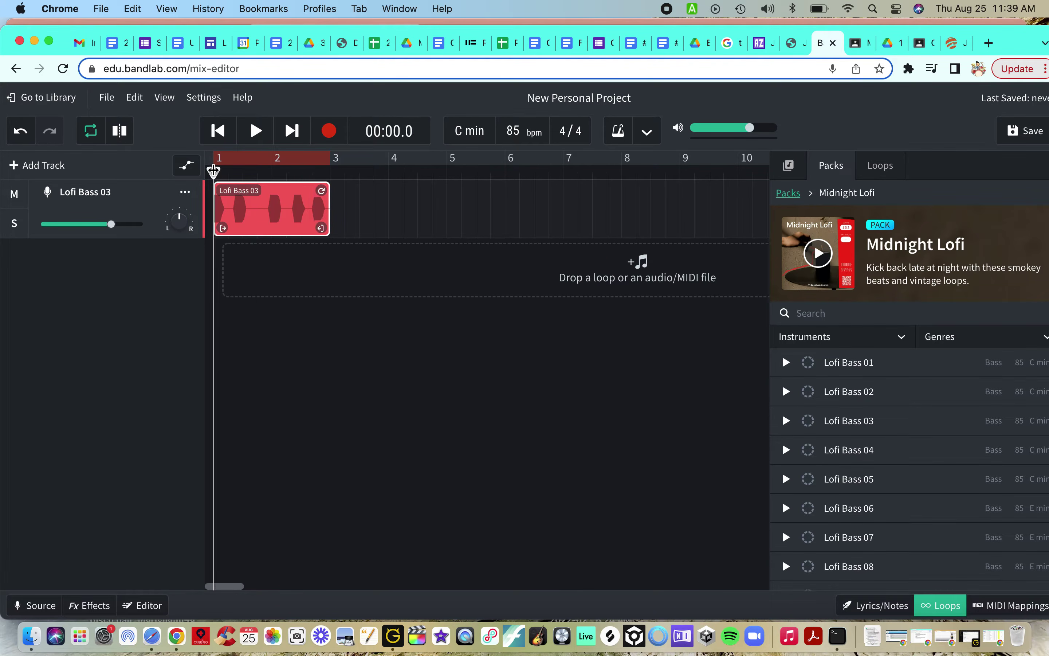
{"action": "key", "text": "space"}
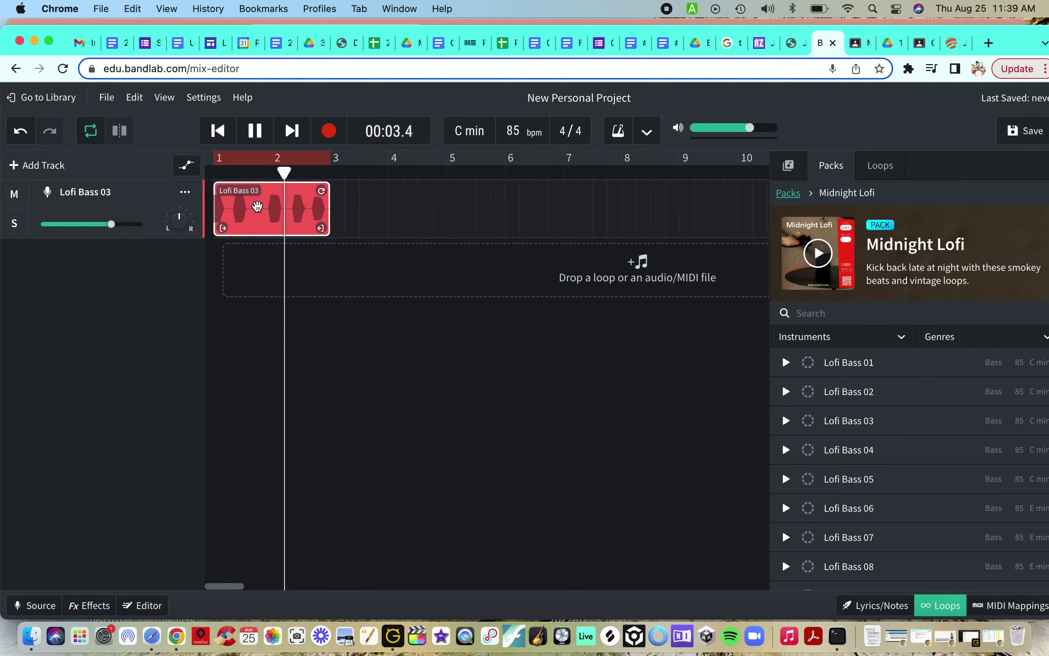
{"action": "key", "text": "space"}
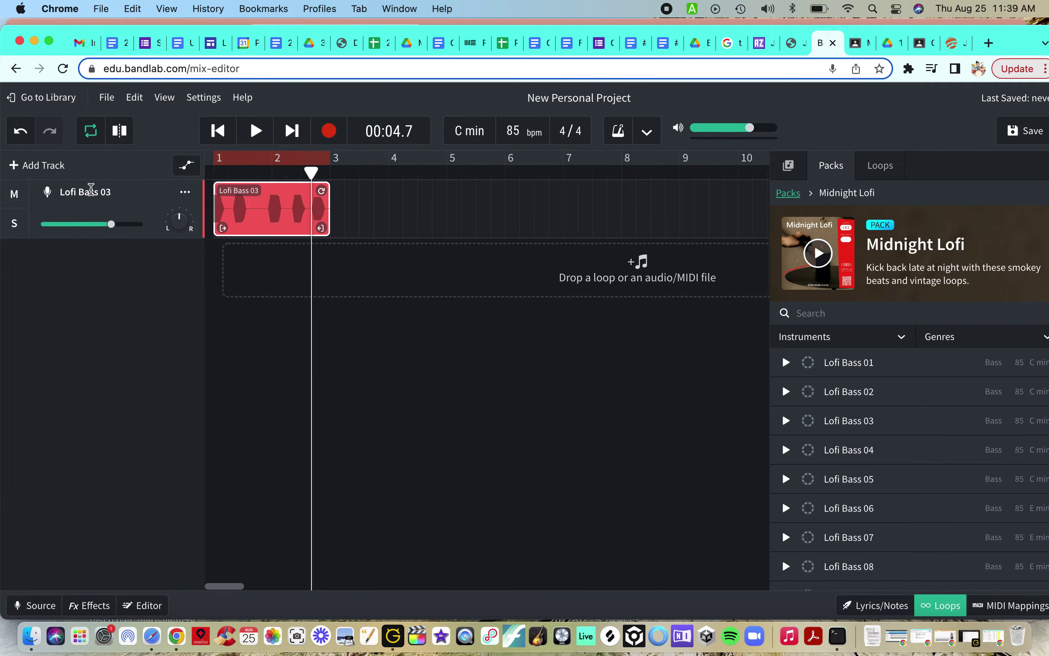
{"action": "left_click_drag", "start_coordinate": [109, 193], "coordinate": [48, 190]}
Step: Rename the Lofi Bass 03 track to BASS
{"action": "left_click", "coordinate": [70, 188]}
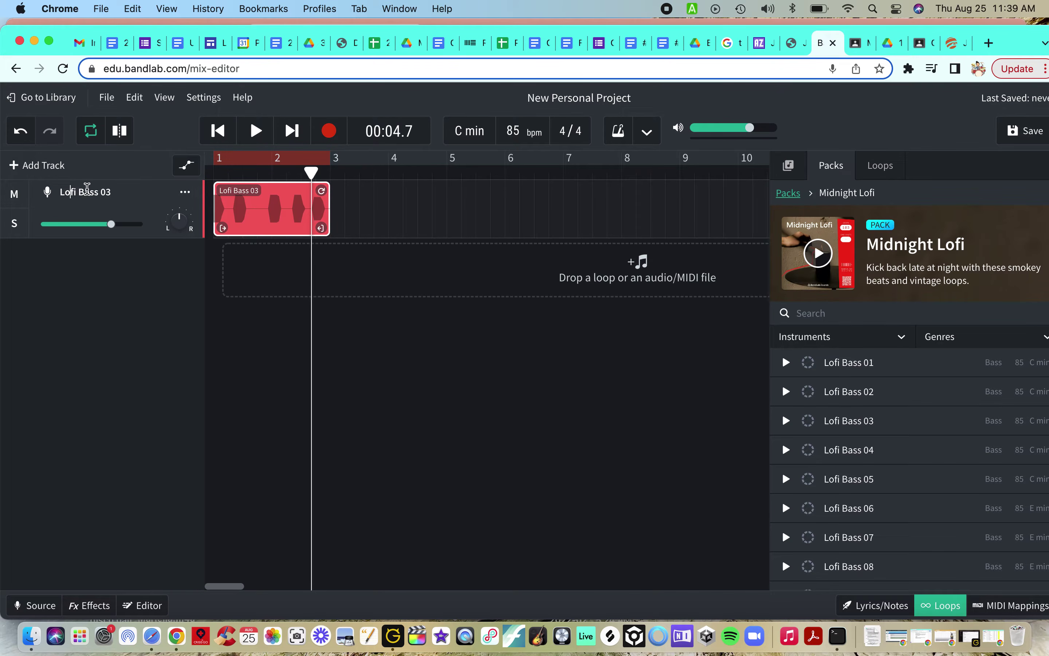
{"action": "triple_click", "coordinate": [112, 192]}
{"action": "type", "text": "BASS"}
Step: Preview Lofi Drums 01, add it as a second track, and play bass and drums together
{"action": "scroll", "coordinate": [914, 492], "scroll_direction": "down", "scroll_amount": 3}
{"action": "scroll", "coordinate": [914, 492], "scroll_direction": "down", "scroll_amount": 5}
{"action": "scroll", "coordinate": [914, 492], "scroll_direction": "down", "scroll_amount": 3}
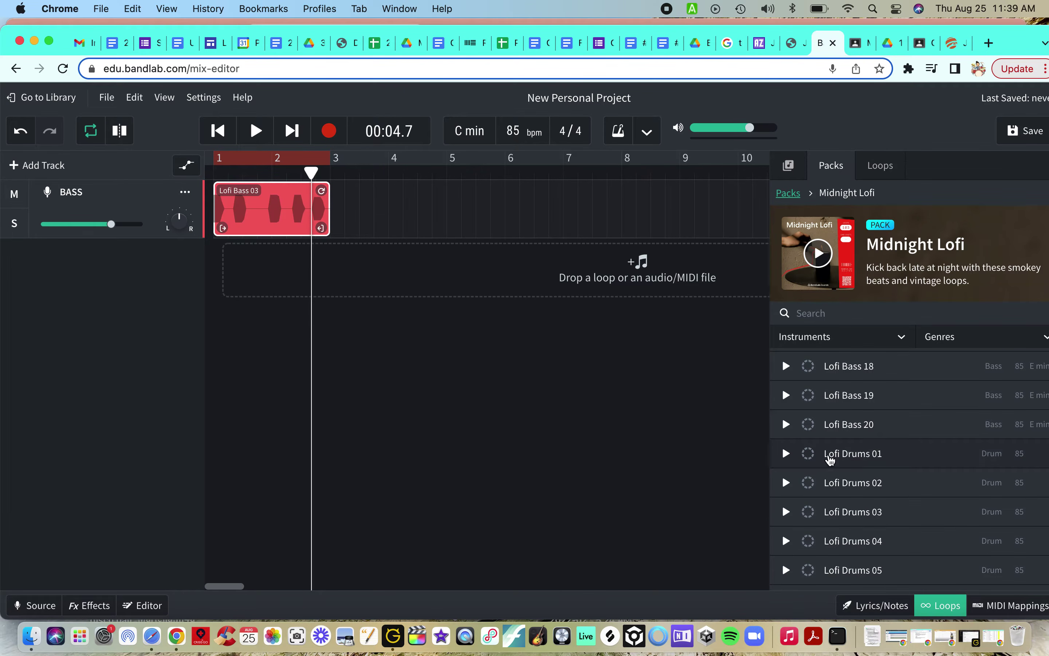
{"action": "left_click", "coordinate": [787, 455]}
{"action": "left_click", "coordinate": [788, 455]}
{"action": "double_click", "coordinate": [849, 463]}
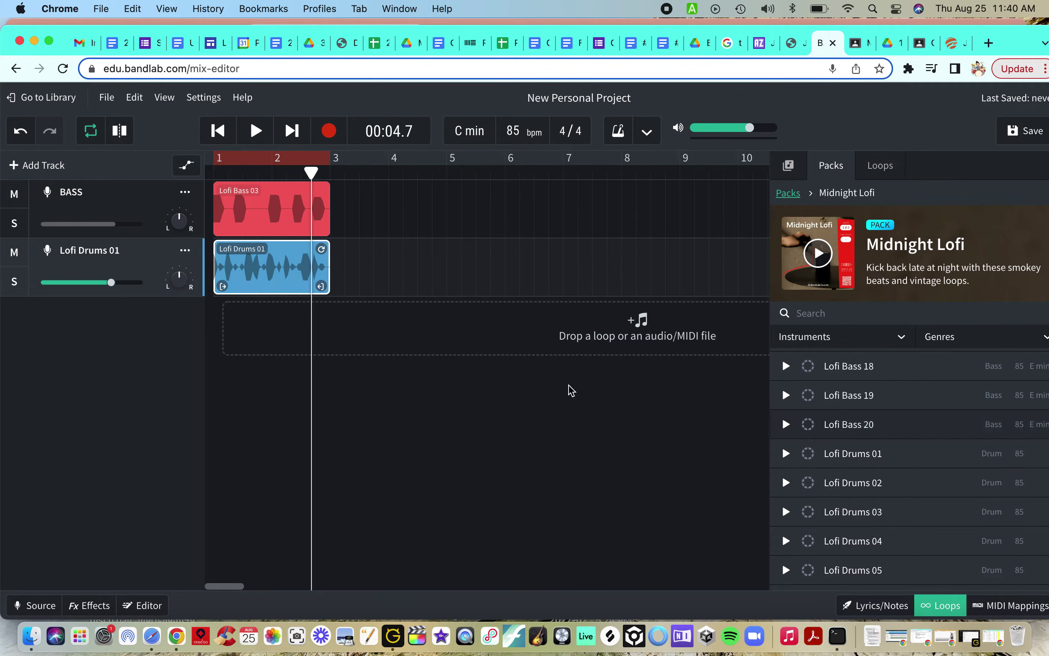
{"action": "key", "text": "space"}
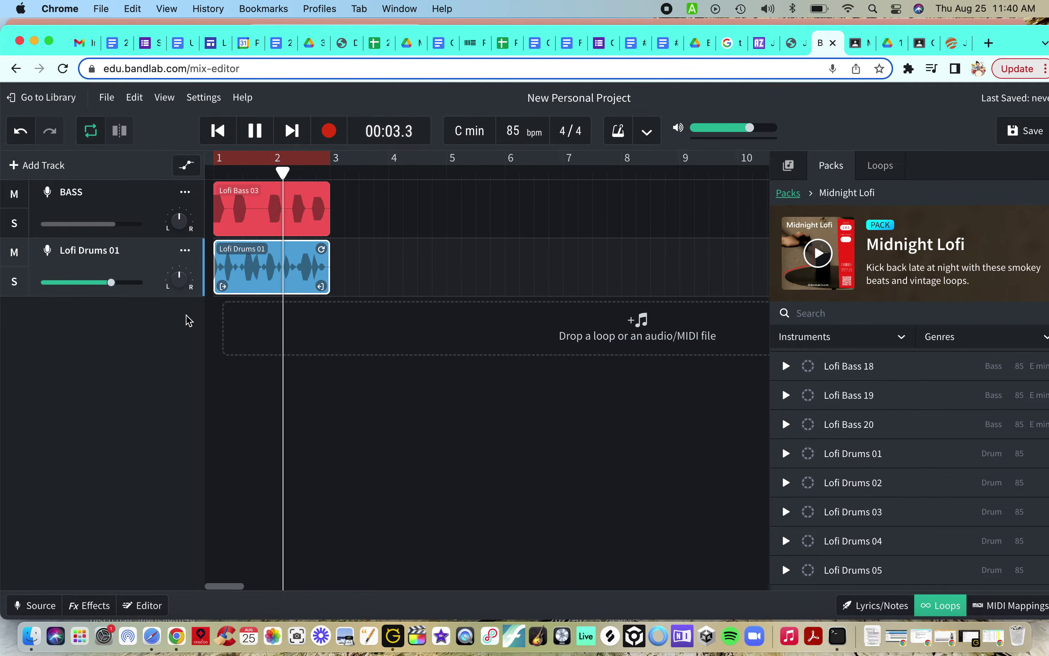
Step: Lower the Lofi Drums 01 volume to about -1.3 dB and replay the mix from the start
{"action": "mouse_move", "coordinate": [111, 286]}
{"action": "left_click_drag", "start_coordinate": [112, 284], "coordinate": [110, 287]}
{"action": "key", "text": "space"}
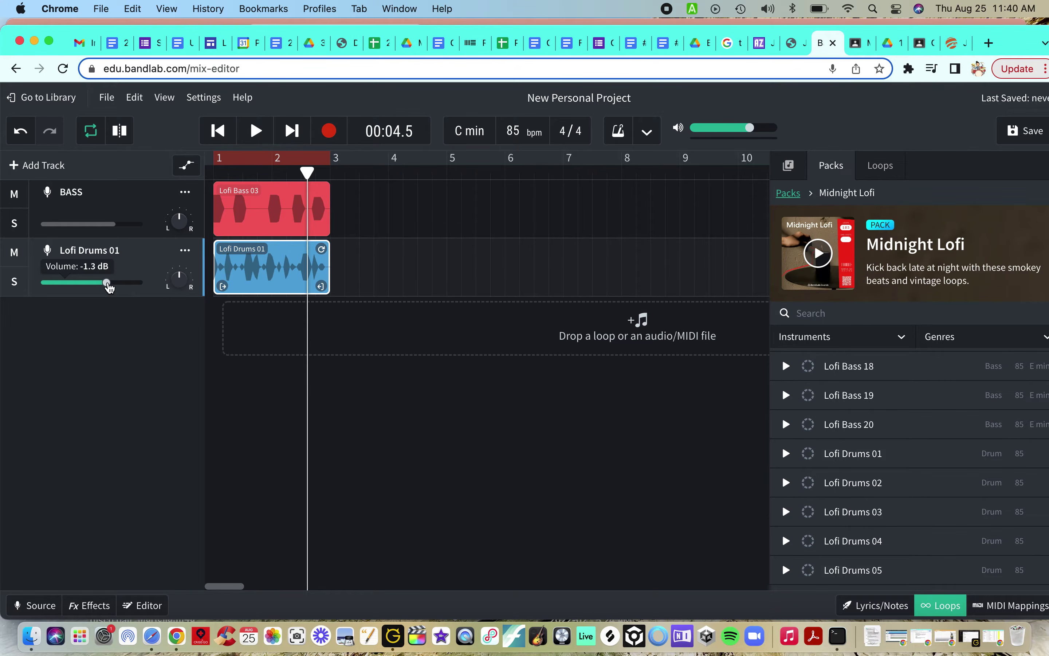
{"action": "mouse_move", "coordinate": [107, 284]}
{"action": "left_mouse_down"}
{"action": "mouse_move", "coordinate": [122, 289]}
{"action": "mouse_move", "coordinate": [108, 289]}
{"action": "left_mouse_up"}
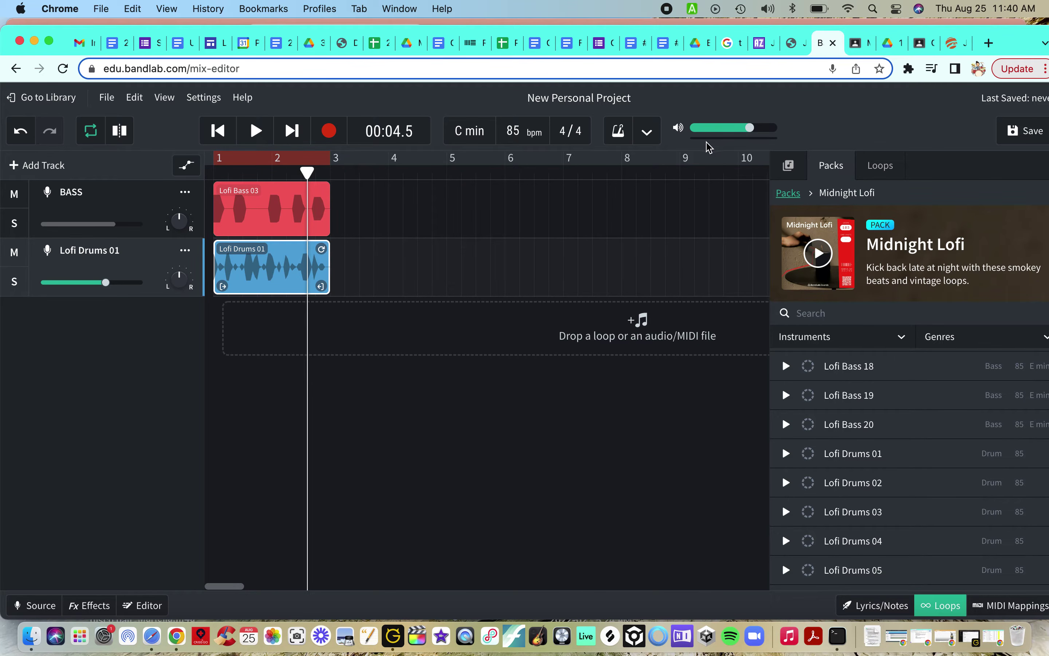
{"action": "key", "text": "Return"}
{"action": "key", "text": "space"}
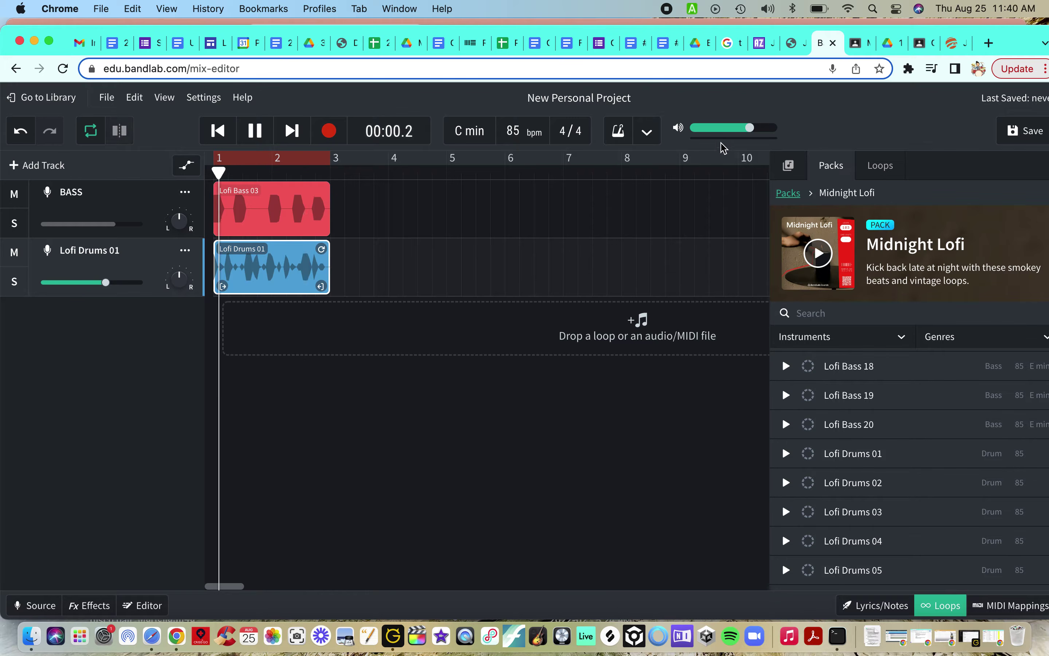
{"action": "key", "text": "space"}
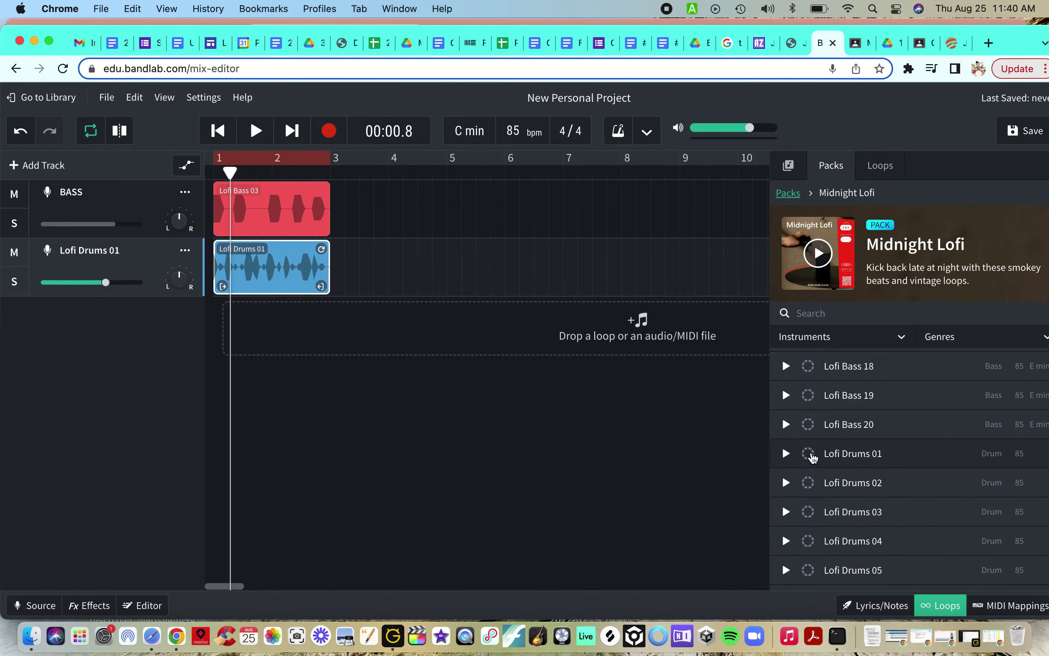
Step: Rename the Lofi Drums 01 track to DRUMS and scroll the Loops list down to the Lofi Guitar loops
{"action": "scroll", "coordinate": [888, 506], "scroll_direction": "down", "scroll_amount": 3}
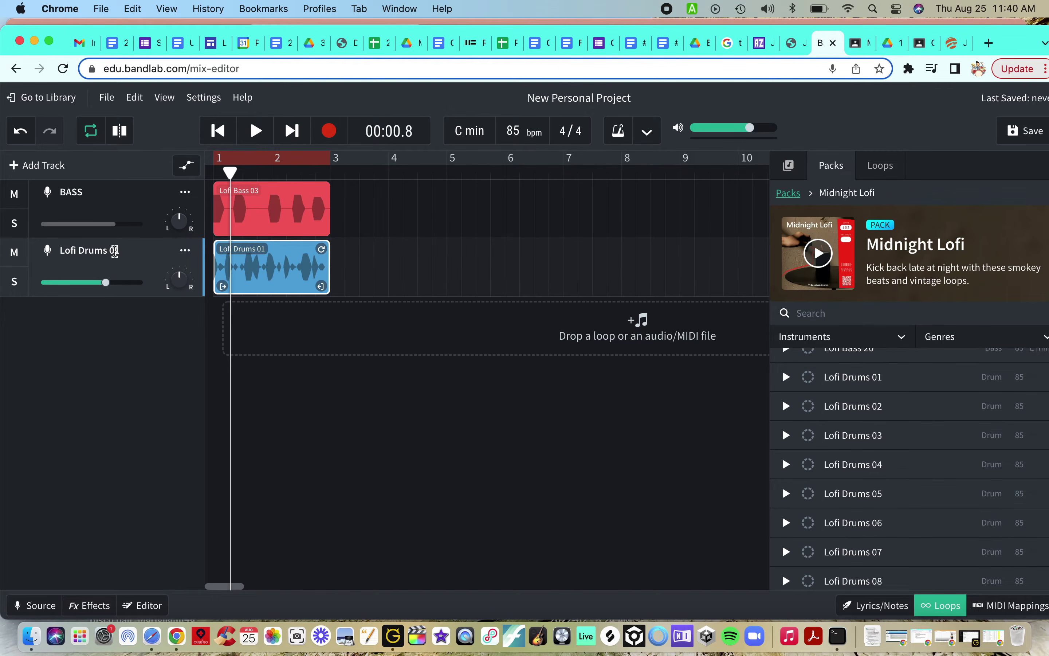
{"action": "left_click", "coordinate": [115, 252]}
{"action": "type", "text": "DRUM"}
{"action": "scroll", "coordinate": [970, 514], "scroll_direction": "down", "scroll_amount": 5}
{"action": "scroll", "coordinate": [972, 515], "scroll_direction": "down", "scroll_amount": 6}
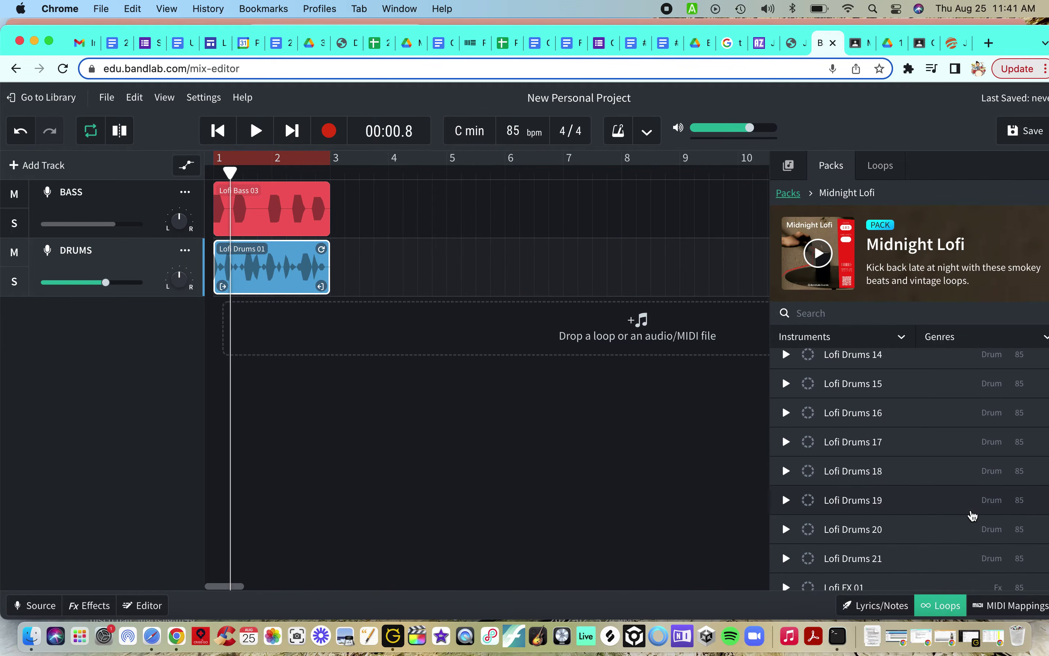
{"action": "scroll", "coordinate": [973, 515], "scroll_direction": "down", "scroll_amount": 3}
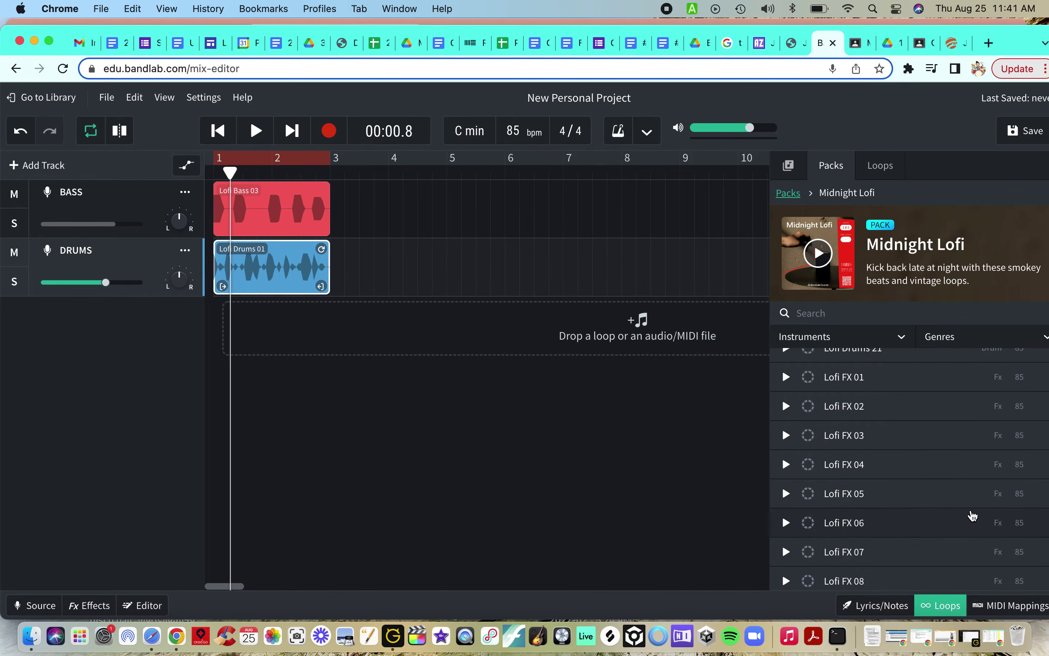
{"action": "scroll", "coordinate": [971, 515], "scroll_direction": "down", "scroll_amount": 7}
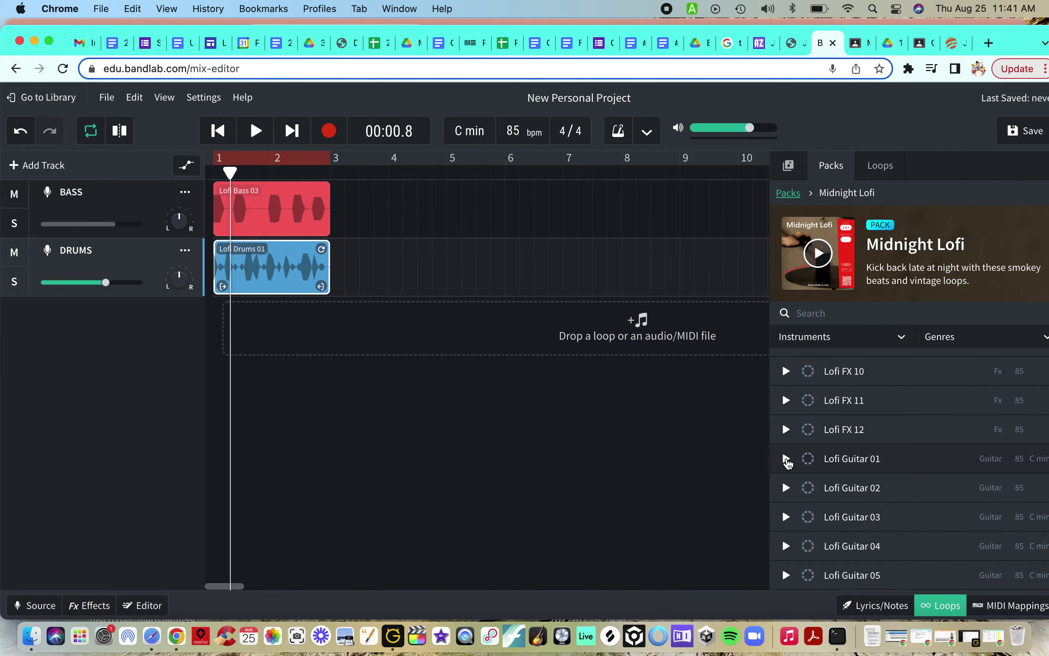
{"action": "left_click_drag", "start_coordinate": [1008, 49], "coordinate": [1009, 59]}
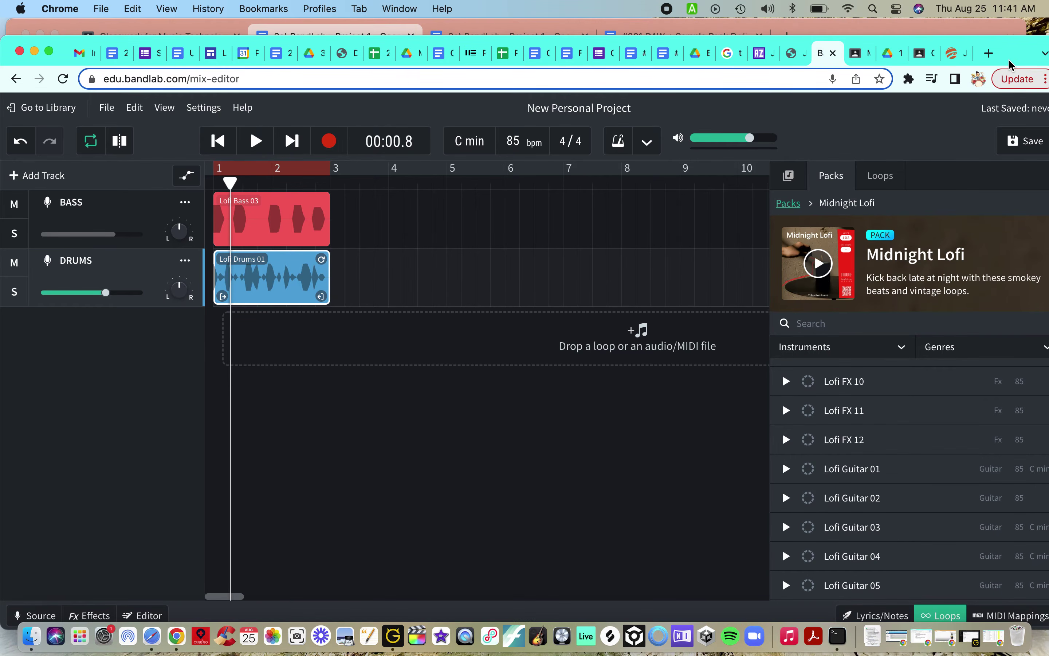
{"action": "left_click", "coordinate": [978, 23]}
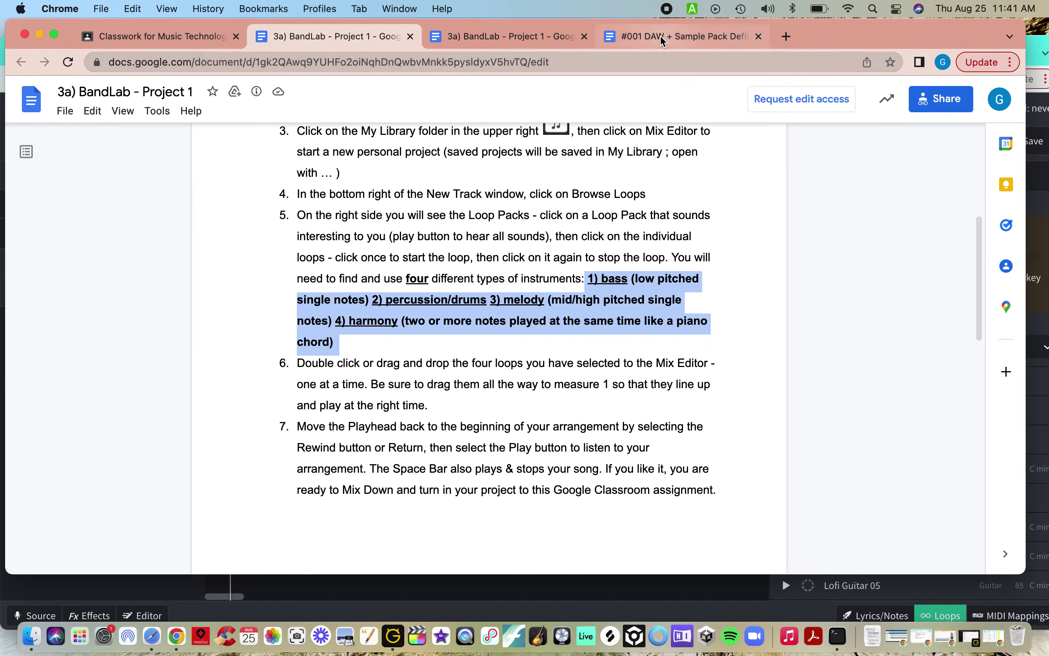
{"action": "left_click", "coordinate": [663, 36]}
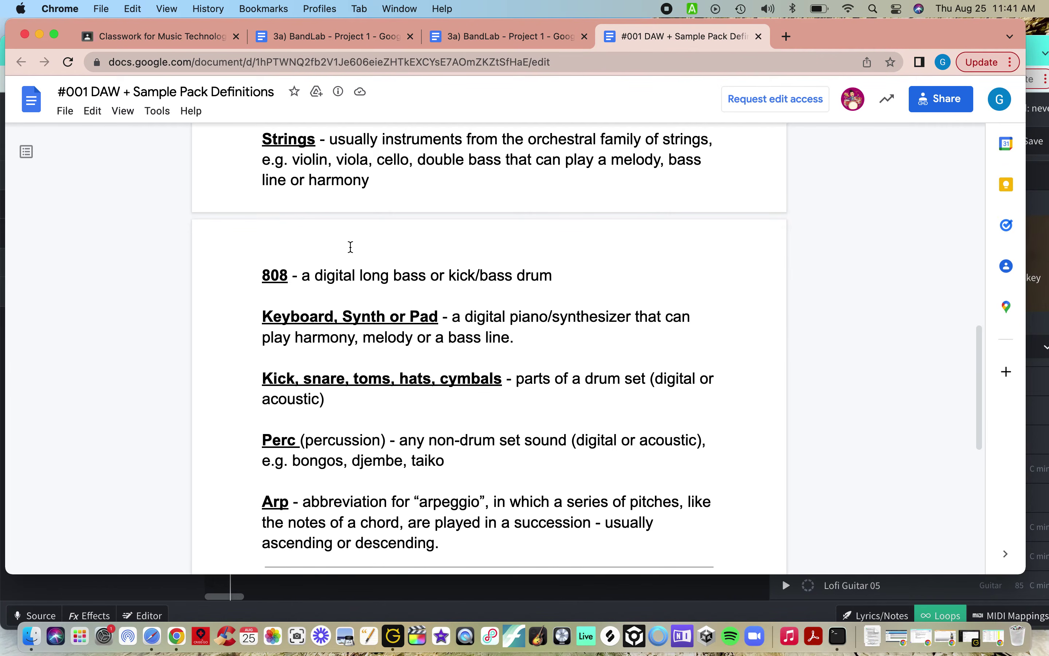
{"action": "scroll", "coordinate": [351, 246], "scroll_direction": "up", "scroll_amount": 15}
{"action": "scroll", "coordinate": [351, 247], "scroll_direction": "down", "scroll_amount": 5}
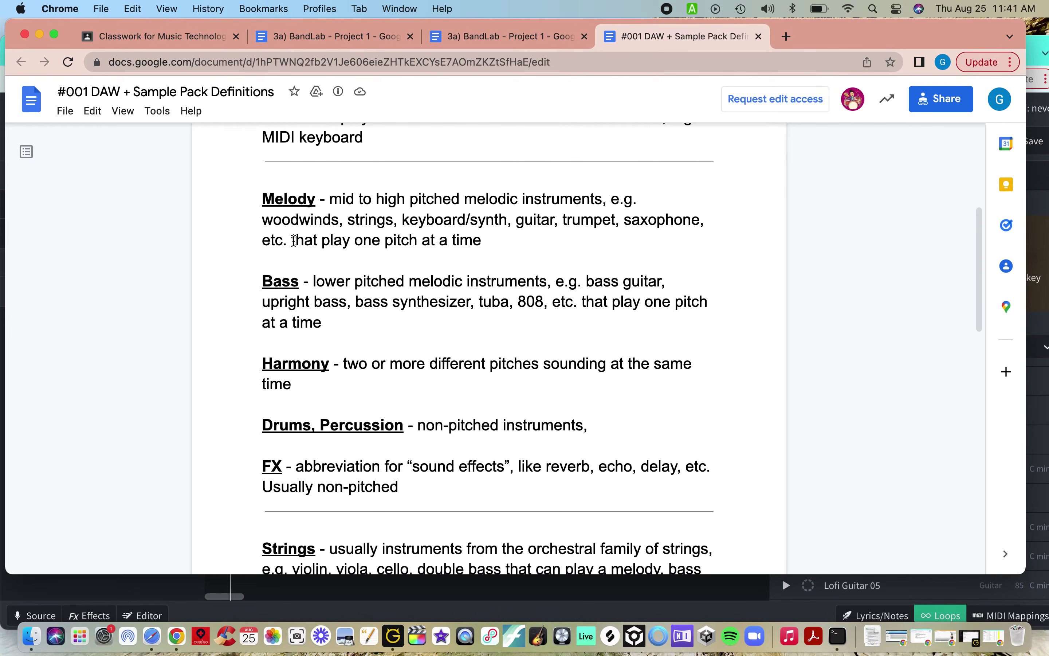
{"action": "scroll", "coordinate": [288, 369], "scroll_direction": "down", "scroll_amount": 7}
{"action": "scroll", "coordinate": [288, 369], "scroll_direction": "down", "scroll_amount": 3}
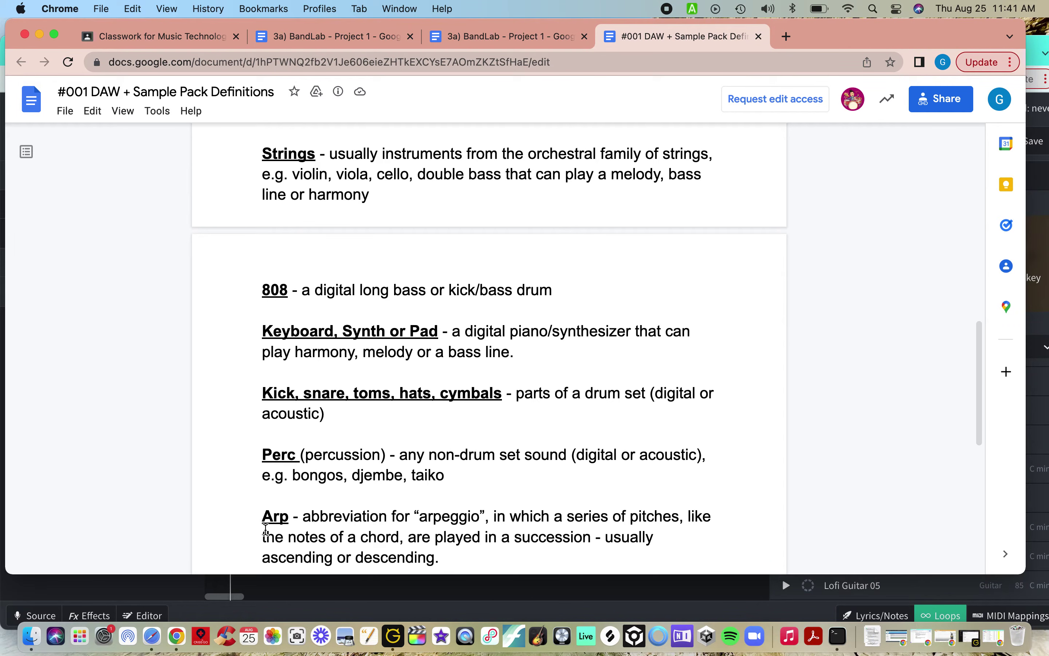
{"action": "left_click", "coordinate": [1039, 41]}
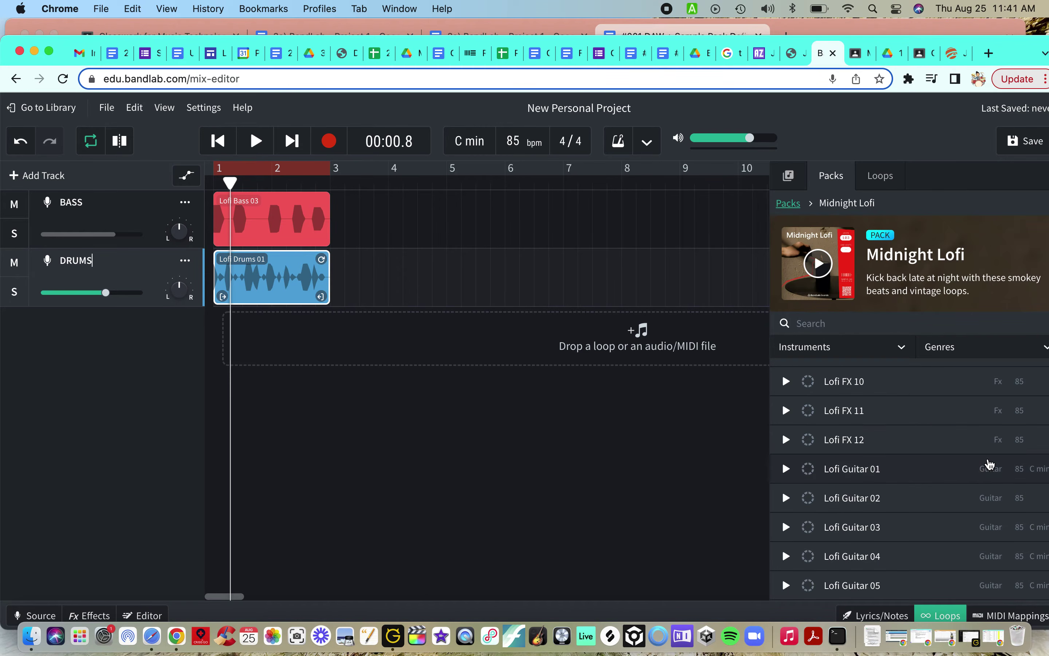
Step: Preview the Lofi Guitar 01 loop, then add it as a third track starting at bar 1
{"action": "left_click", "coordinate": [788, 471]}
{"action": "left_click", "coordinate": [788, 472]}
{"action": "left_click", "coordinate": [830, 474]}
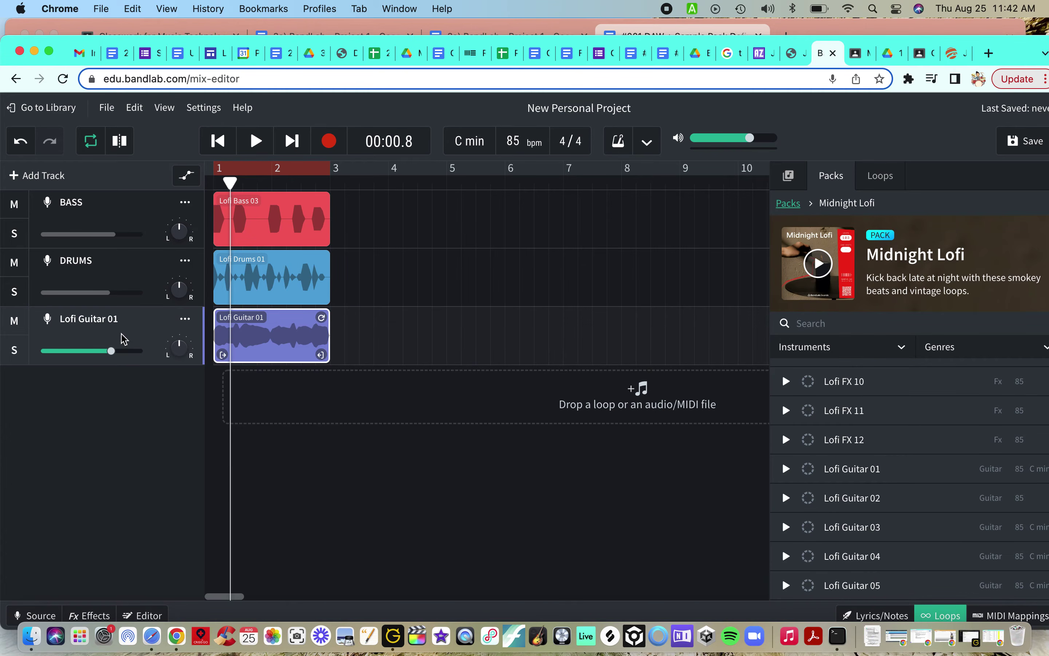
Step: Rename the Lofi Guitar 01 track to HARMONY
{"action": "key", "text": "super+a"}
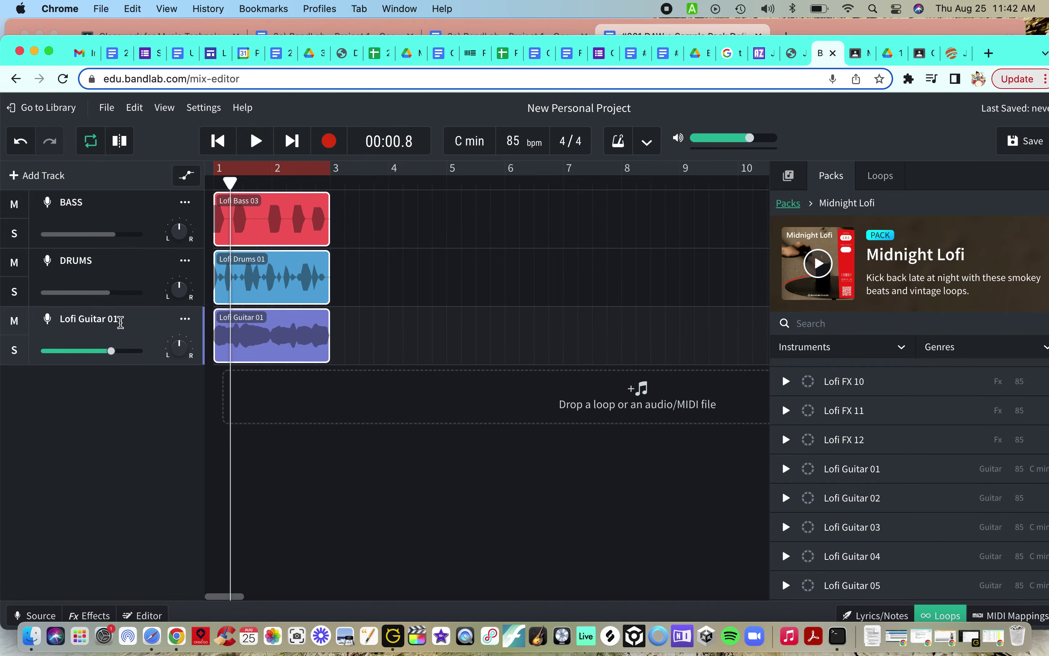
{"action": "double_click", "coordinate": [121, 322]}
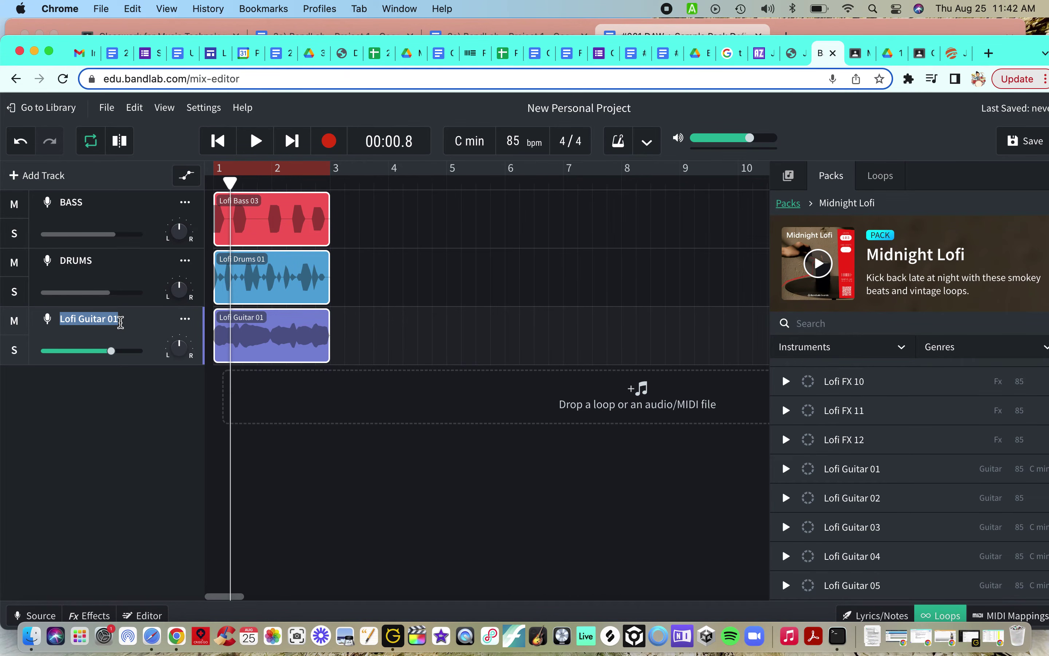
{"action": "type", "text": "HARMONY"}
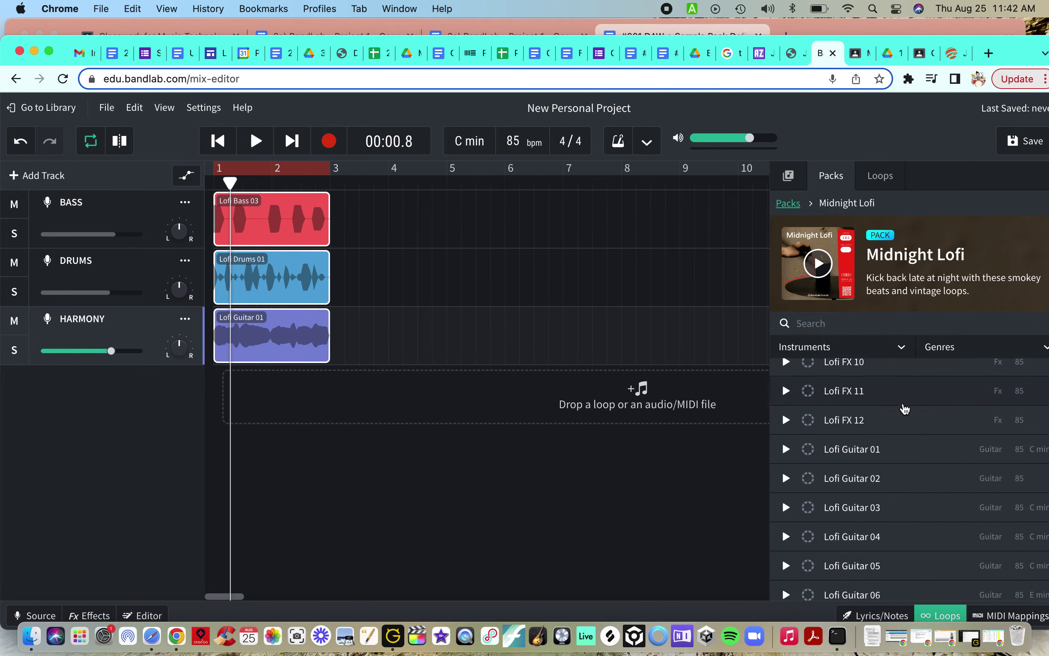
Step: Audition the Lofi Horns 01, 02 and 03 loops in the Midnight Lofi pack
{"action": "scroll", "coordinate": [905, 408], "scroll_direction": "down", "scroll_amount": 6}
{"action": "scroll", "coordinate": [903, 406], "scroll_direction": "down", "scroll_amount": 3}
{"action": "scroll", "coordinate": [903, 406], "scroll_direction": "up", "scroll_amount": 1}
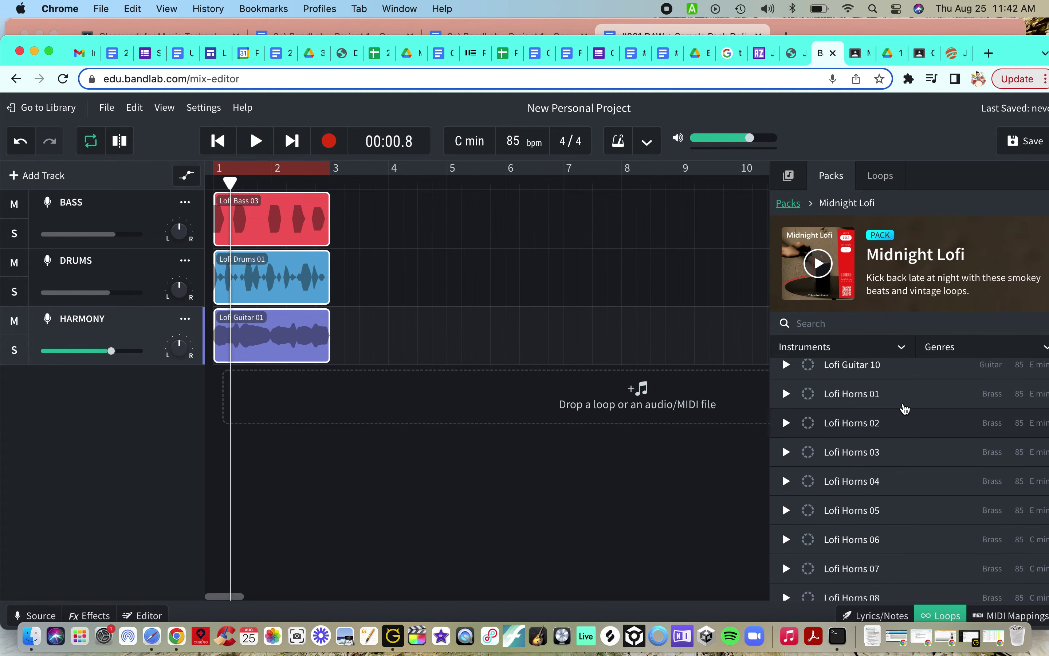
{"action": "left_click", "coordinate": [787, 394]}
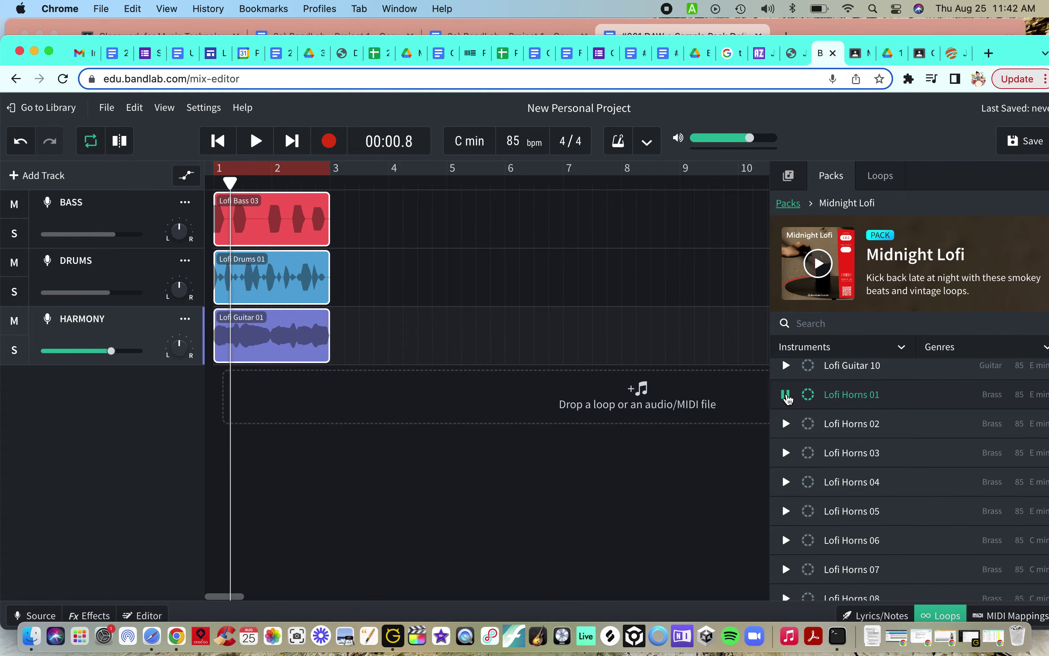
{"action": "left_click", "coordinate": [786, 424]}
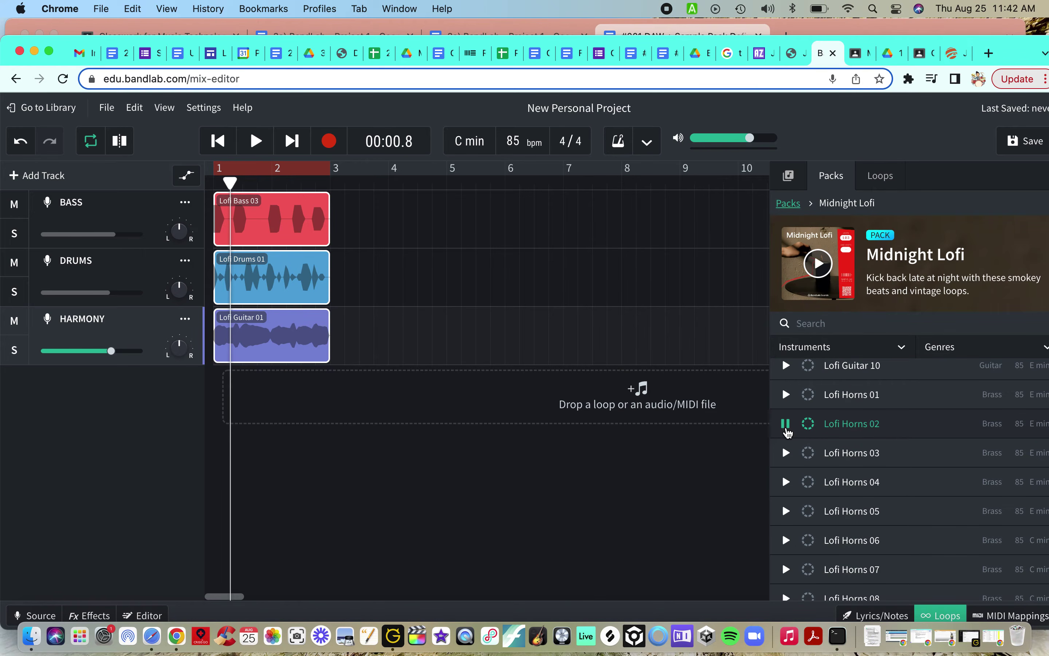
{"action": "left_click", "coordinate": [786, 452]}
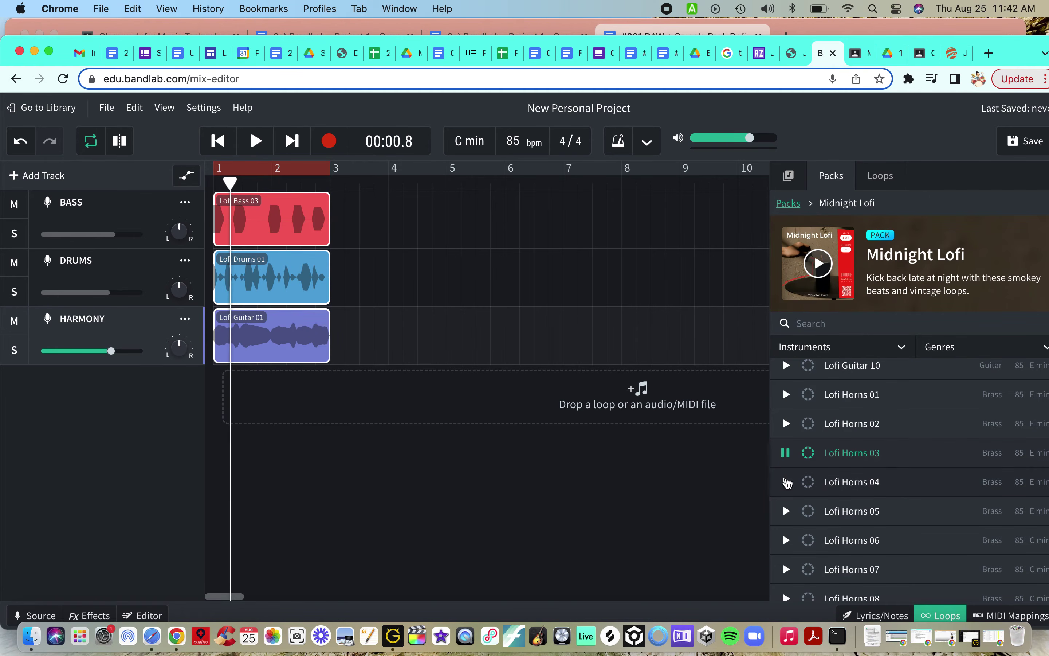
{"action": "left_click", "coordinate": [787, 454]}
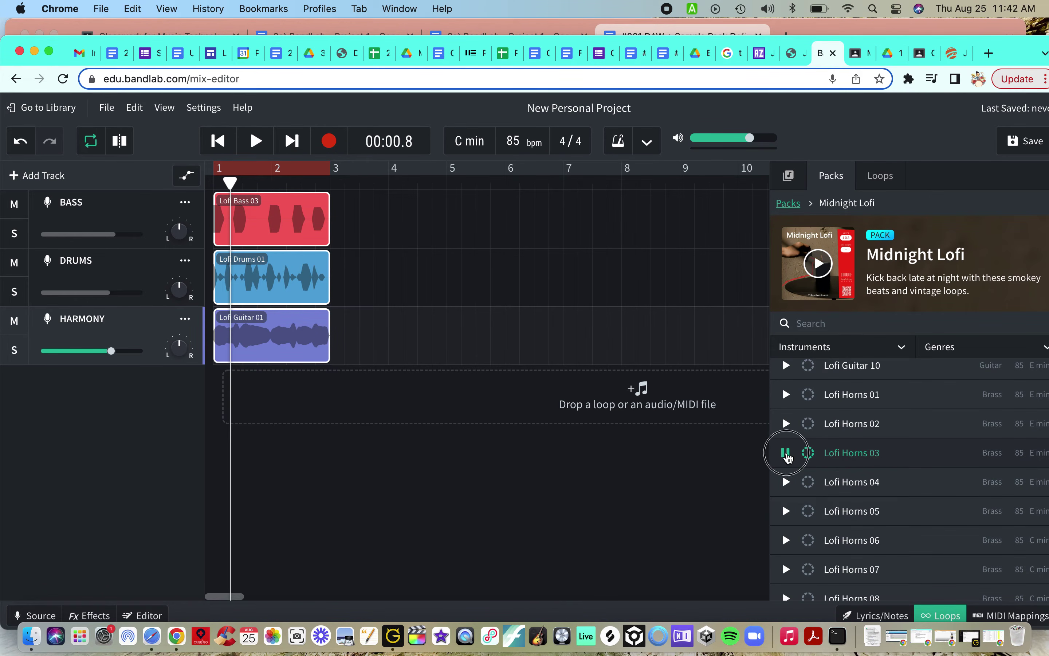
Step: Add Lofi Horns 03 as a fourth track and name it MELODY
{"action": "double_click", "coordinate": [847, 454]}
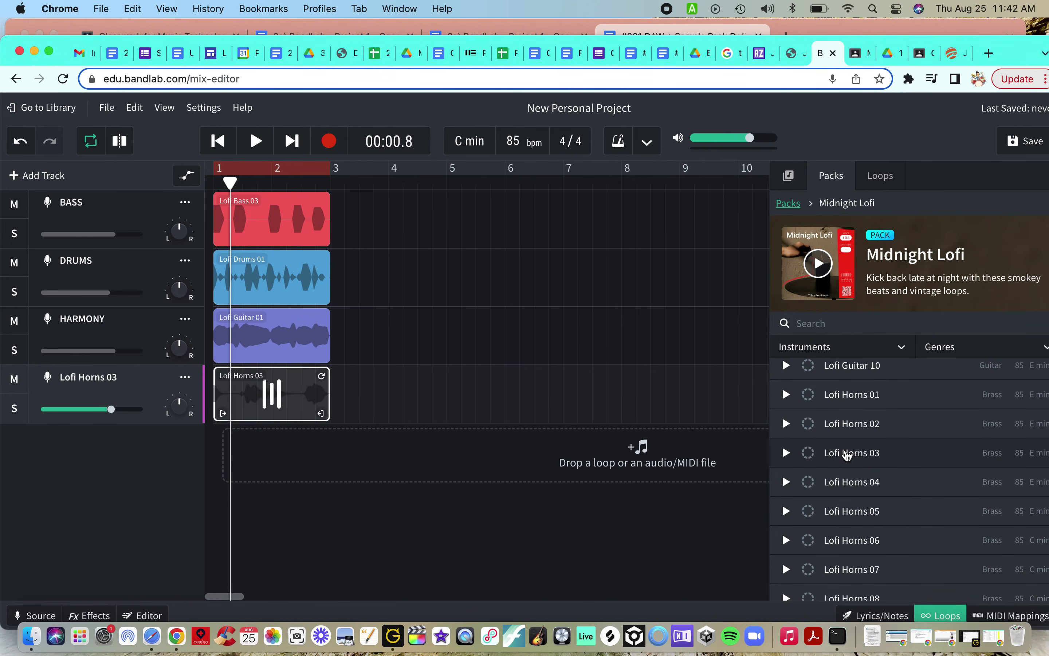
{"action": "left_click", "coordinate": [118, 377]}
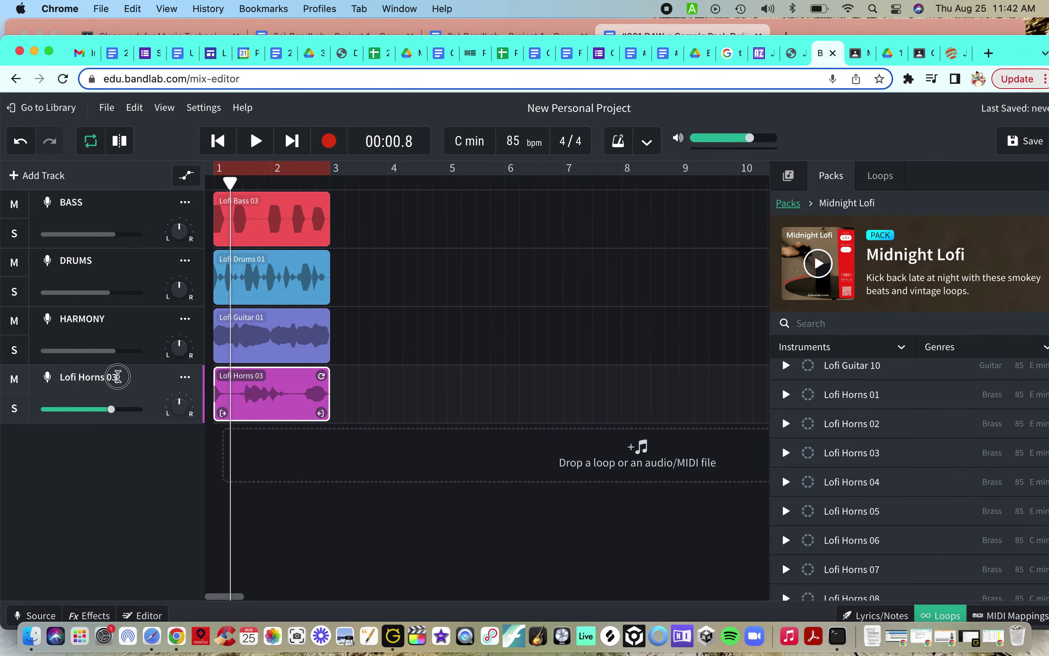
{"action": "left_click", "coordinate": [118, 377]}
{"action": "type", "text": "MELODY"}
Step: Play back the arrangement while raising the MELODY track volume to about +1.2 dB
{"action": "key", "text": "space"}
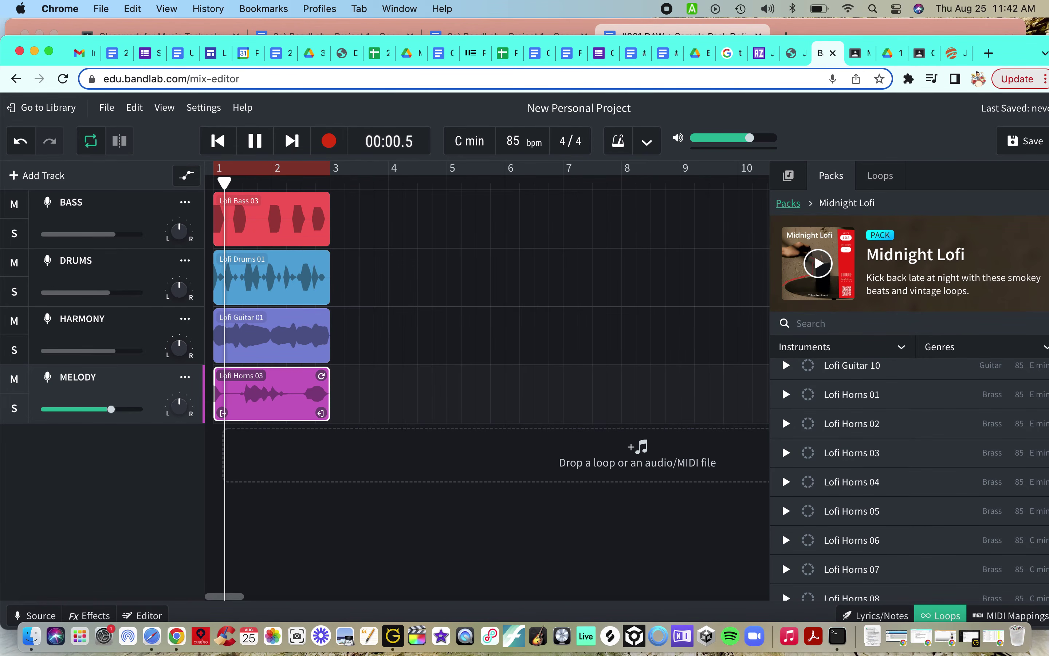
{"action": "left_click_drag", "start_coordinate": [110, 411], "coordinate": [120, 415]}
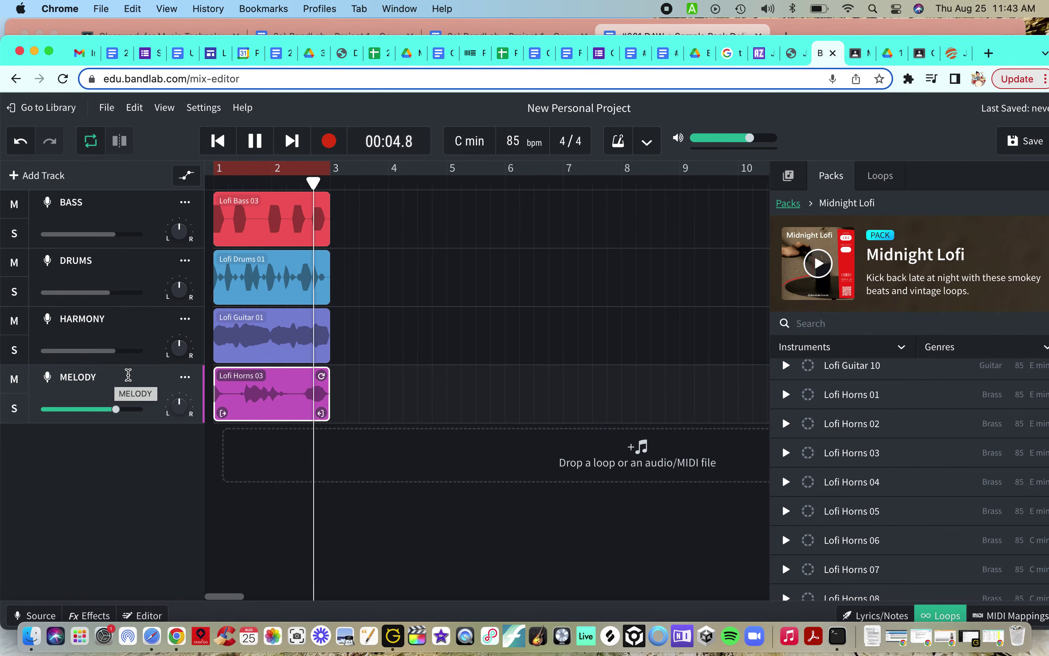
{"action": "key", "text": "space"}
Step: Retitle the project as the student's name followed by ' - Project 1' and save it
{"action": "left_click", "coordinate": [639, 107]}
{"action": "key", "text": "BackSpace"}
{"action": "key", "text": "BackSpace"}
{"action": "key", "text": "BackSpace"}
{"action": "key", "text": "BackSpace"}
{"action": "key", "text": "BackSpace"}
{"action": "key", "text": "BackSpace"}
{"action": "key", "text": "BackSpace"}
{"action": "key", "text": "BackSpace"}
{"action": "key", "text": "BackSpace"}
{"action": "key", "text": "BackSpace"}
{"action": "key", "text": "BackSpace"}
{"action": "key", "text": "BackSpace"}
{"action": "key", "text": "BackSpace"}
{"action": "key", "text": "BackSpace"}
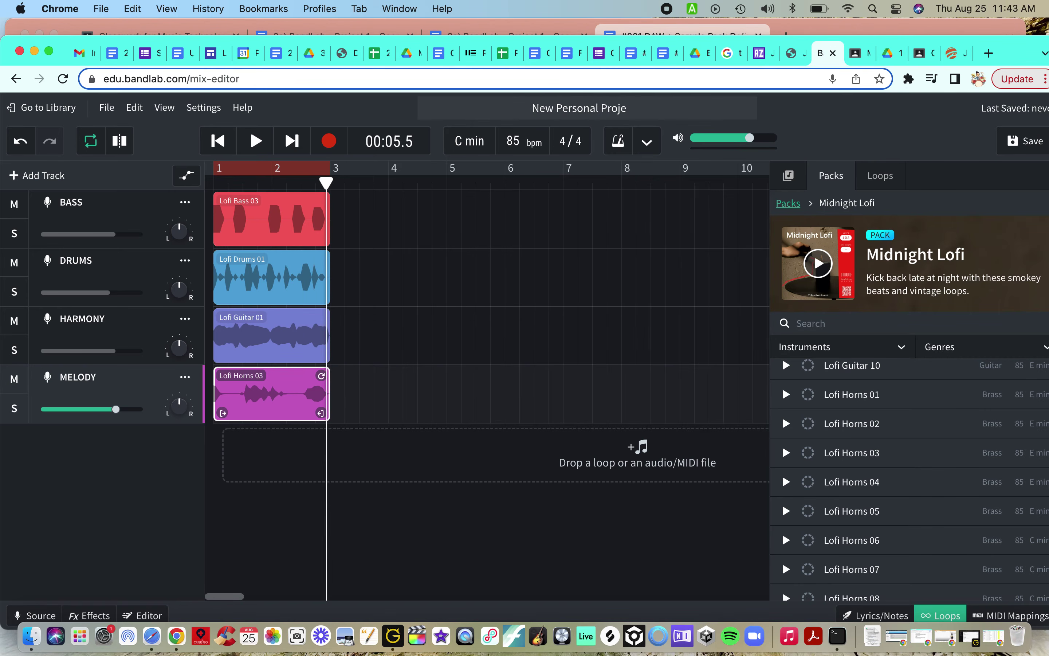
{"action": "key", "text": "BackSpace"}
{"action": "key", "text": "BackSpace"}
{"action": "key", "text": "BackSpace"}
{"action": "key", "text": "BackSpace"}
{"action": "key", "text": "BackSpace"}
{"action": "key", "text": "BackSpace"}
{"action": "left_click", "coordinate": [1033, 141]}
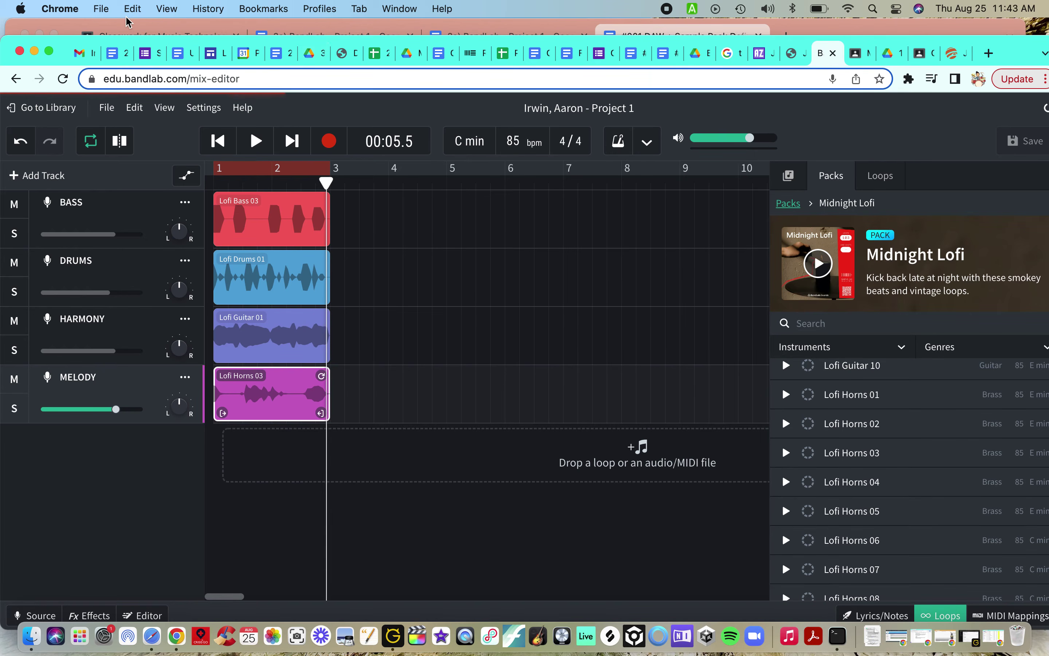
{"action": "left_click_drag", "start_coordinate": [57, 42], "coordinate": [97, 31]}
{"action": "left_click_drag", "start_coordinate": [20, 44], "coordinate": [133, 30]}
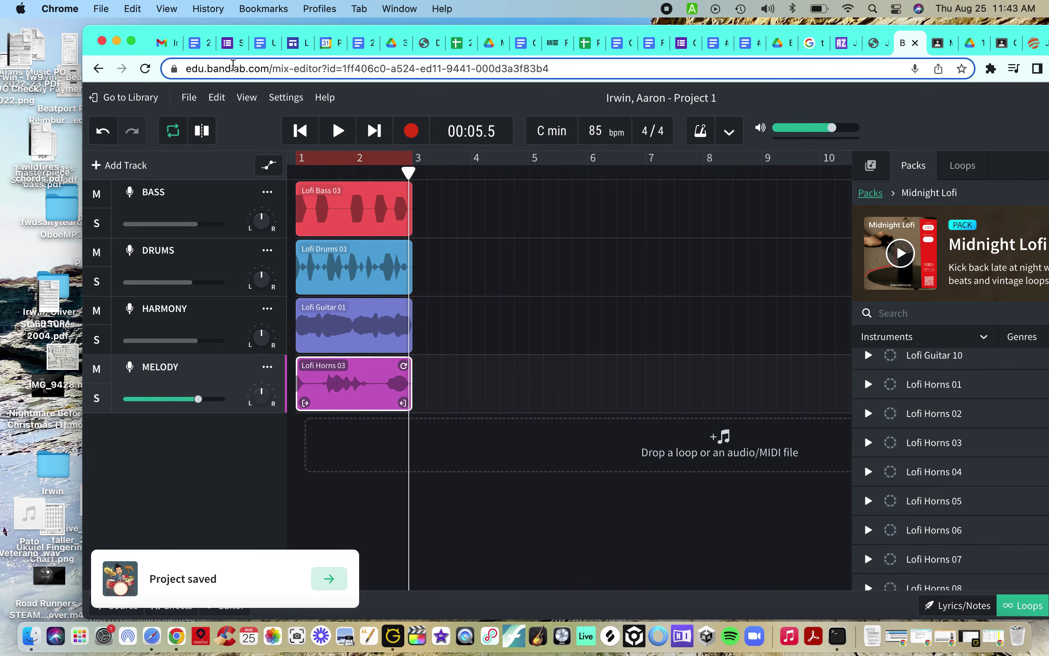
Step: Create a mixdown of the whole project and download it as Highest Quality MP3
{"action": "left_click", "coordinate": [190, 99]}
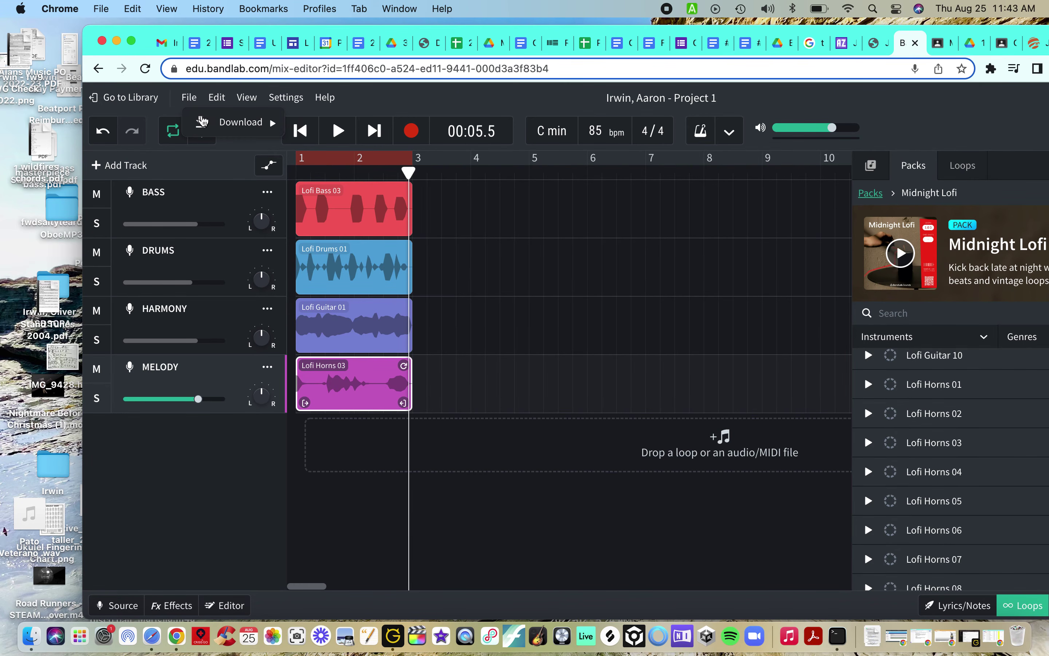
{"action": "mouse_move", "coordinate": [270, 127]}
{"action": "left_click", "coordinate": [322, 152]}
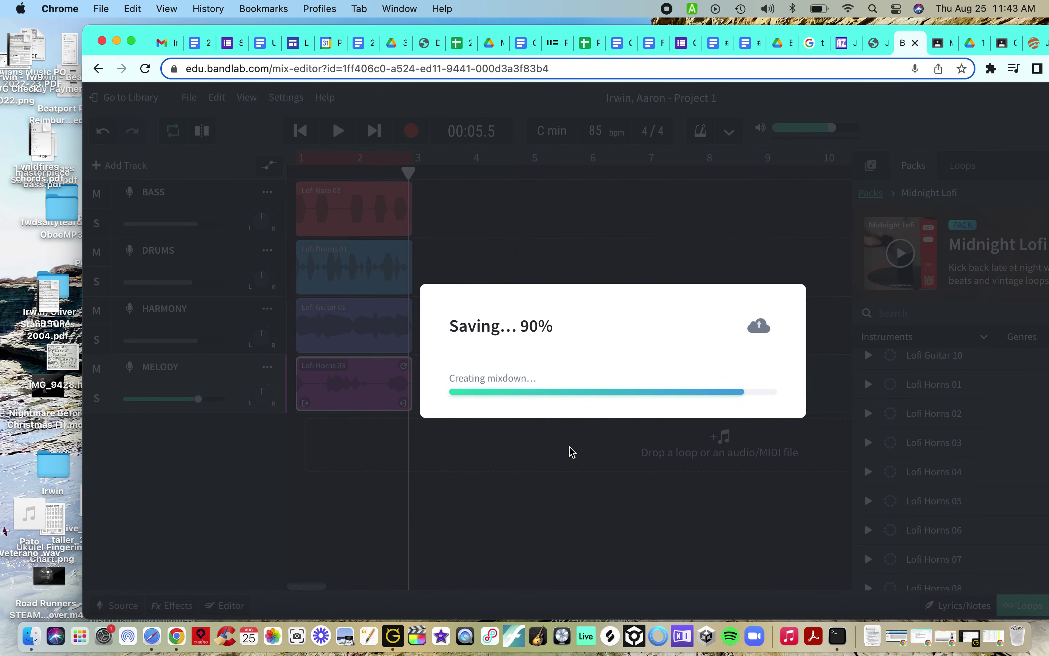
{"action": "left_click", "coordinate": [529, 341]}
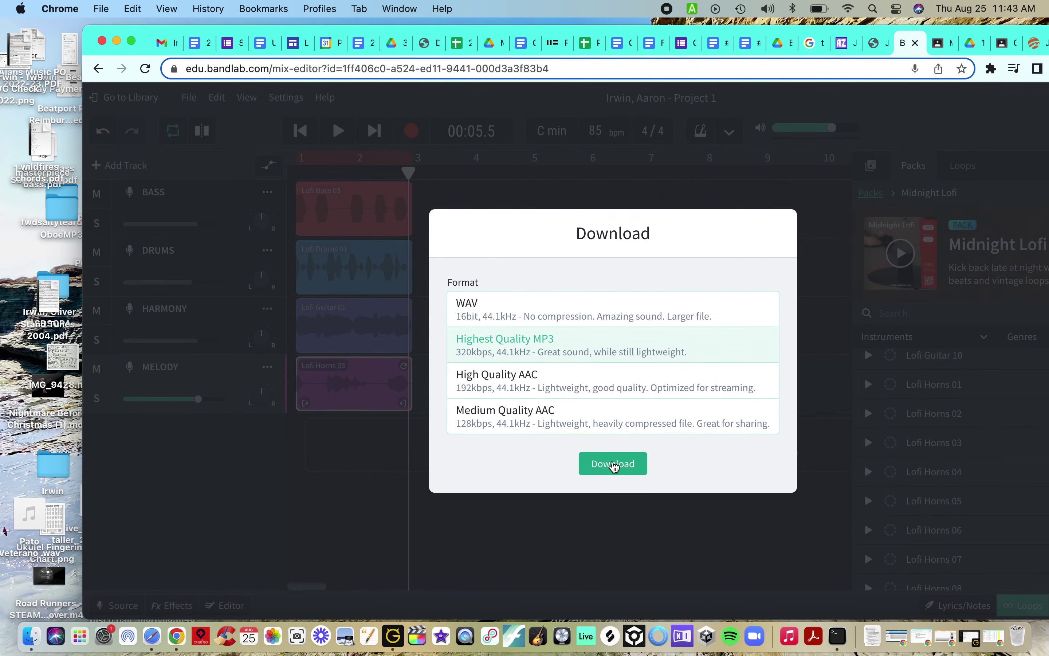
{"action": "left_click", "coordinate": [614, 464]}
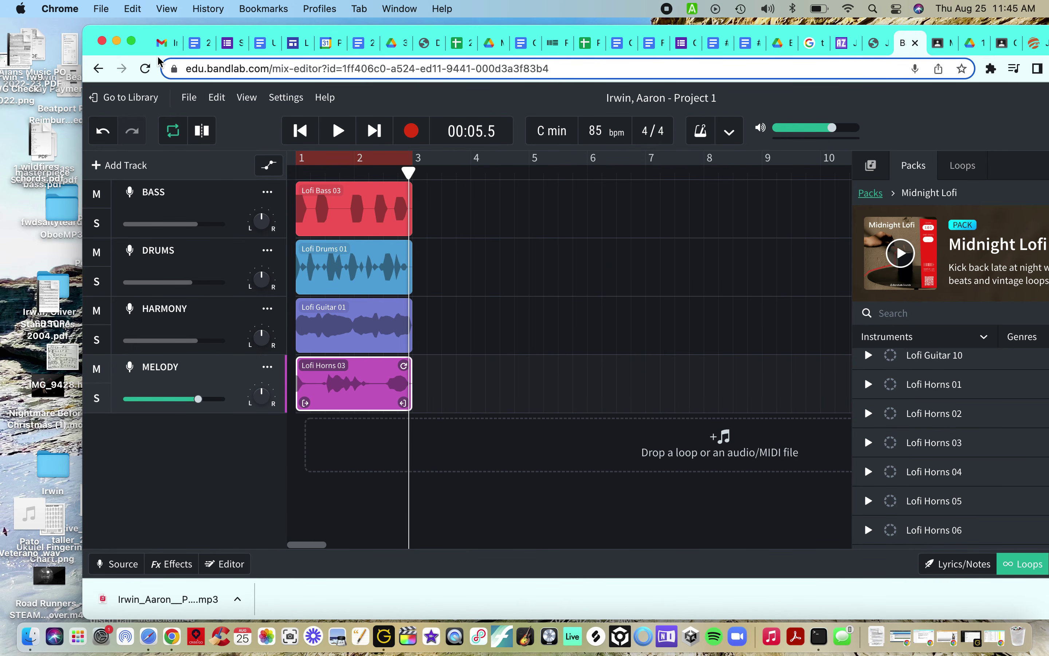
Step: Copy the downloaded MP3 mixdown onto the desktop and bring up the #001 DAW + Sample Pack Definitions doc
{"action": "left_click_drag", "start_coordinate": [149, 38], "coordinate": [203, 22]}
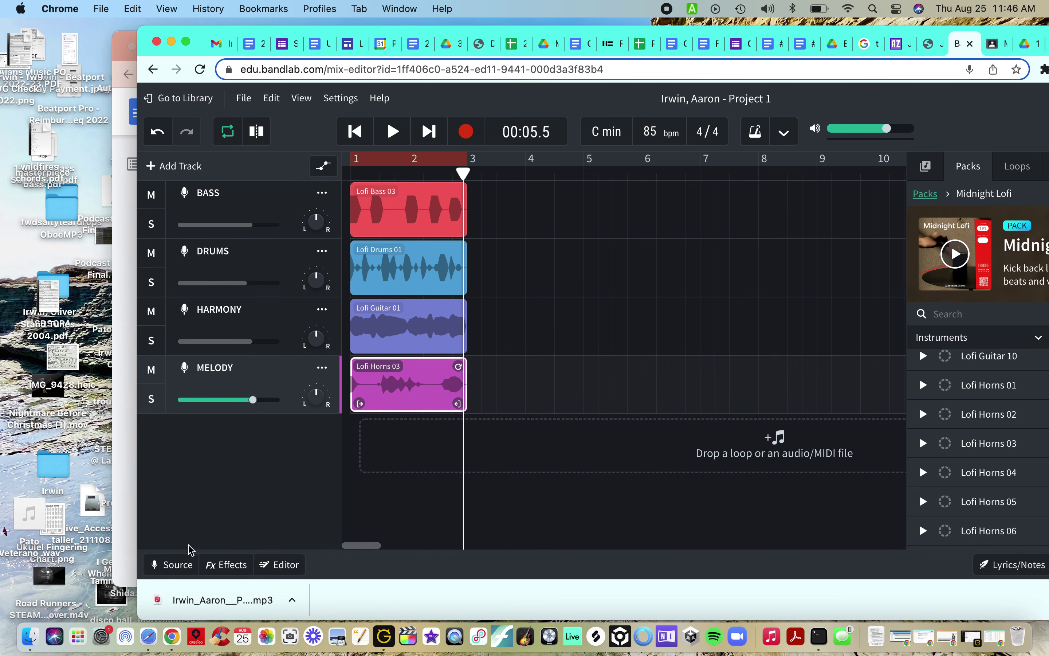
{"action": "left_click_drag", "start_coordinate": [195, 597], "coordinate": [37, 419]}
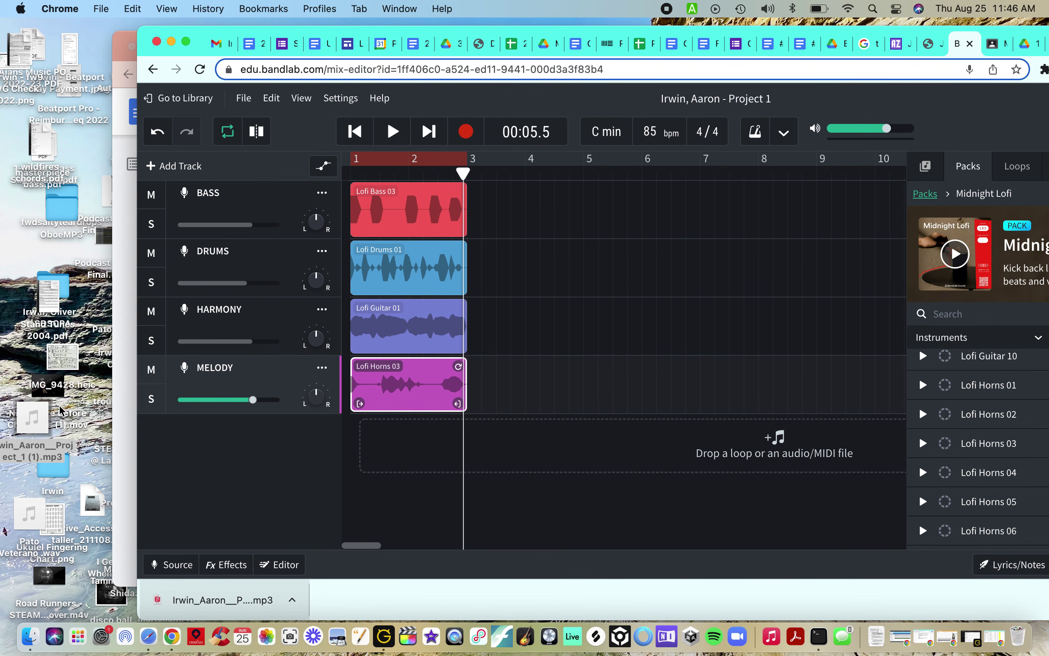
{"action": "left_click", "coordinate": [119, 54]}
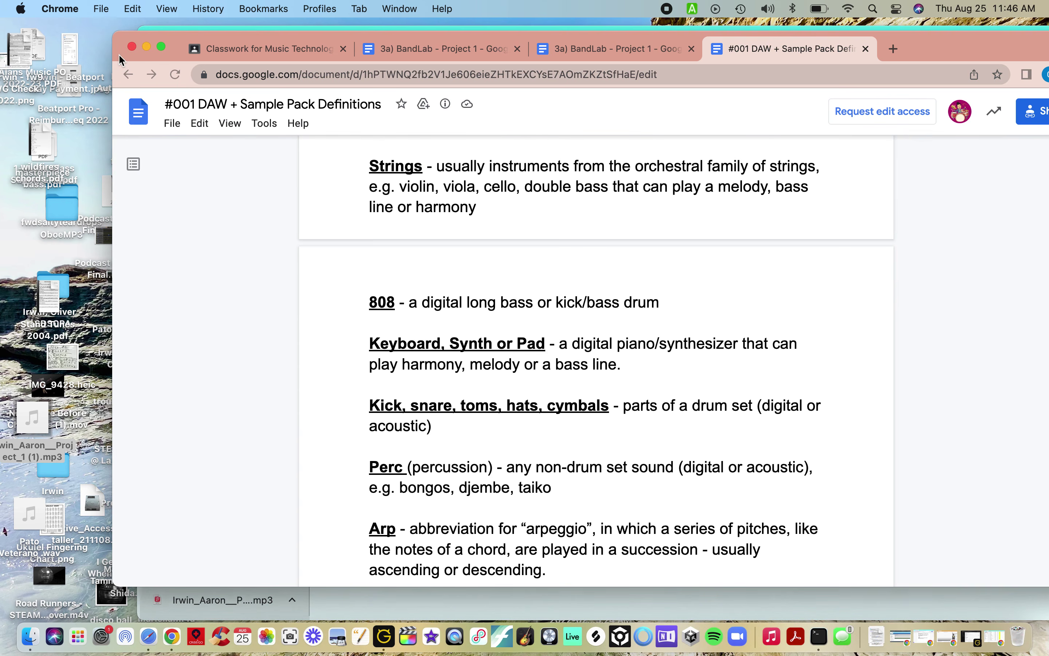
Step: Open BandLab Education - Project 1 from Classwork and unsubmit the previously turned-in work
{"action": "left_click", "coordinate": [297, 43]}
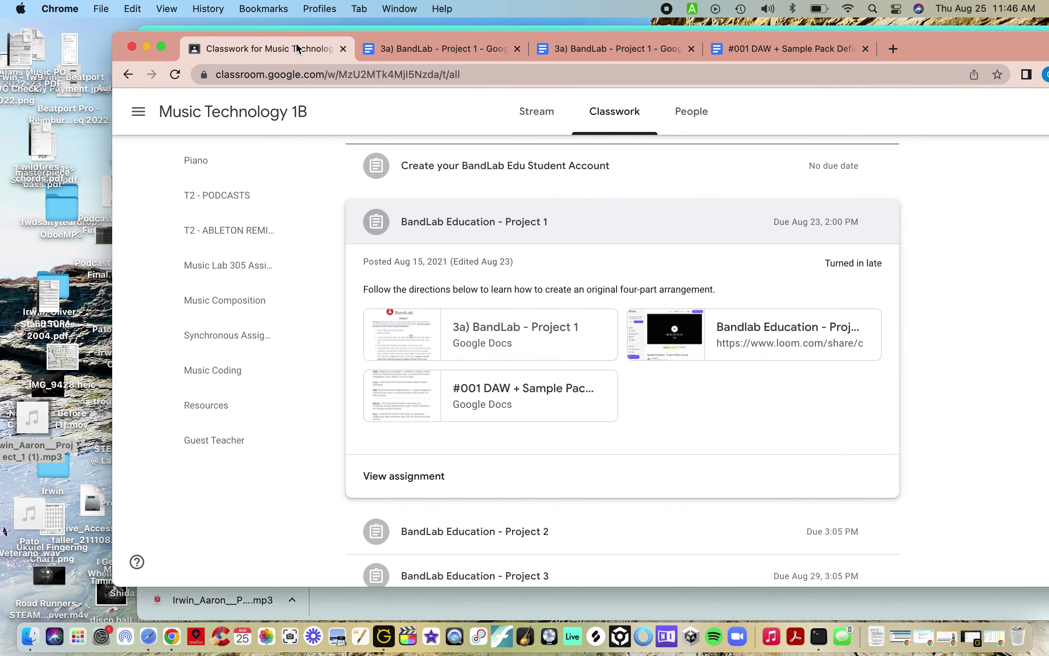
{"action": "left_click", "coordinate": [409, 477]}
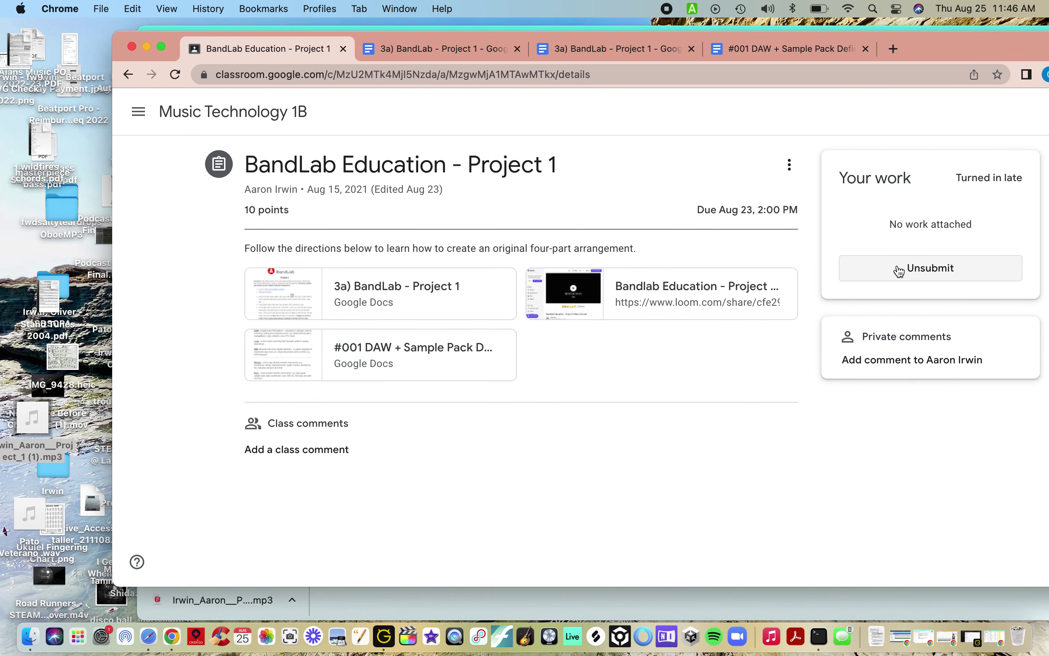
{"action": "left_click", "coordinate": [905, 276]}
{"action": "left_click", "coordinate": [718, 383]}
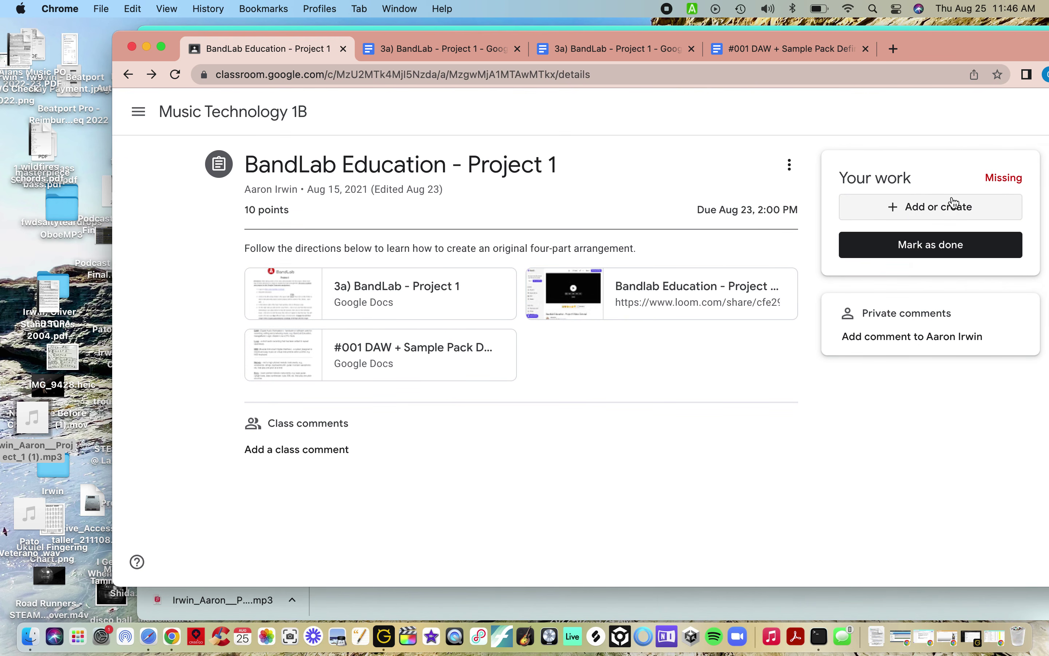
Step: Upload the Project 1 MP3 mixdown from the Desktop as a file attachment under Your work
{"action": "left_click", "coordinate": [931, 216]}
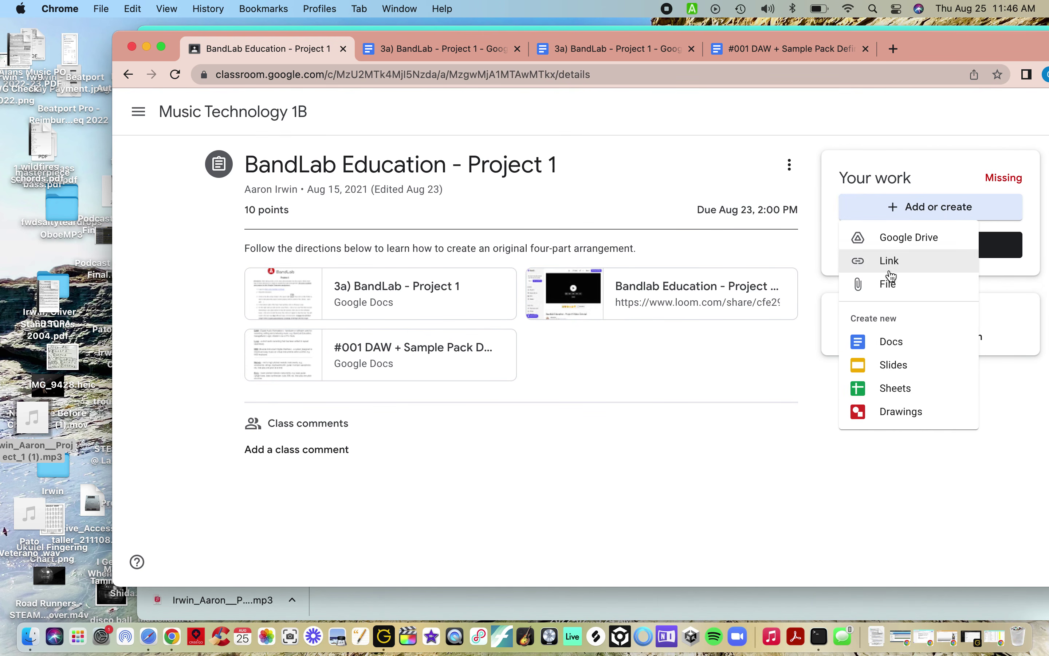
{"action": "left_click", "coordinate": [885, 286]}
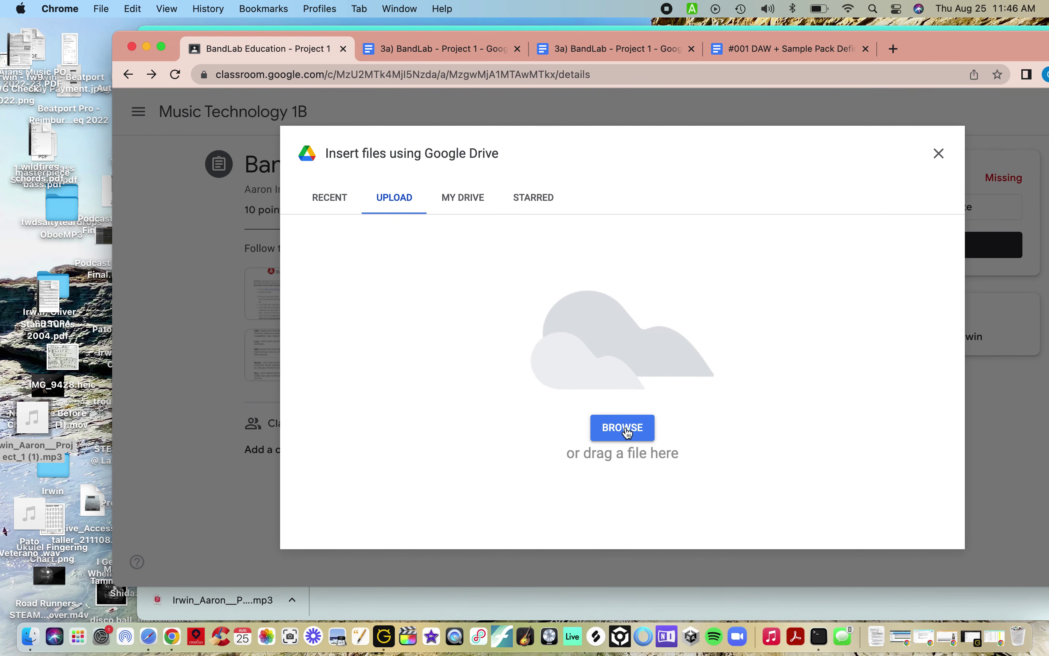
{"action": "left_click", "coordinate": [629, 439]}
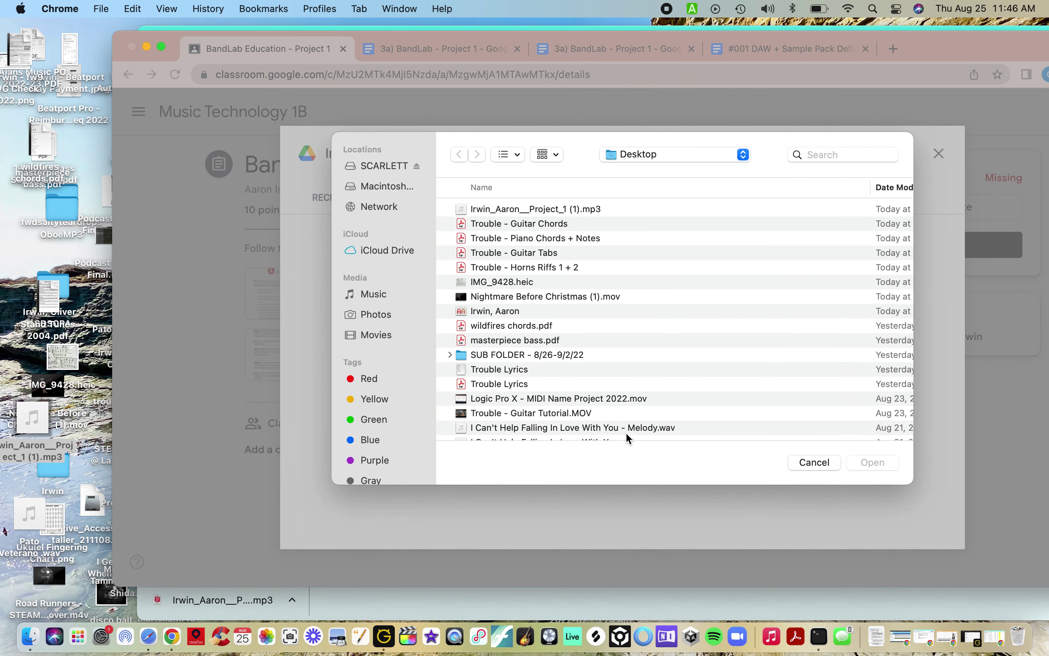
{"action": "scroll", "coordinate": [382, 394], "scroll_direction": "down", "scroll_amount": 5}
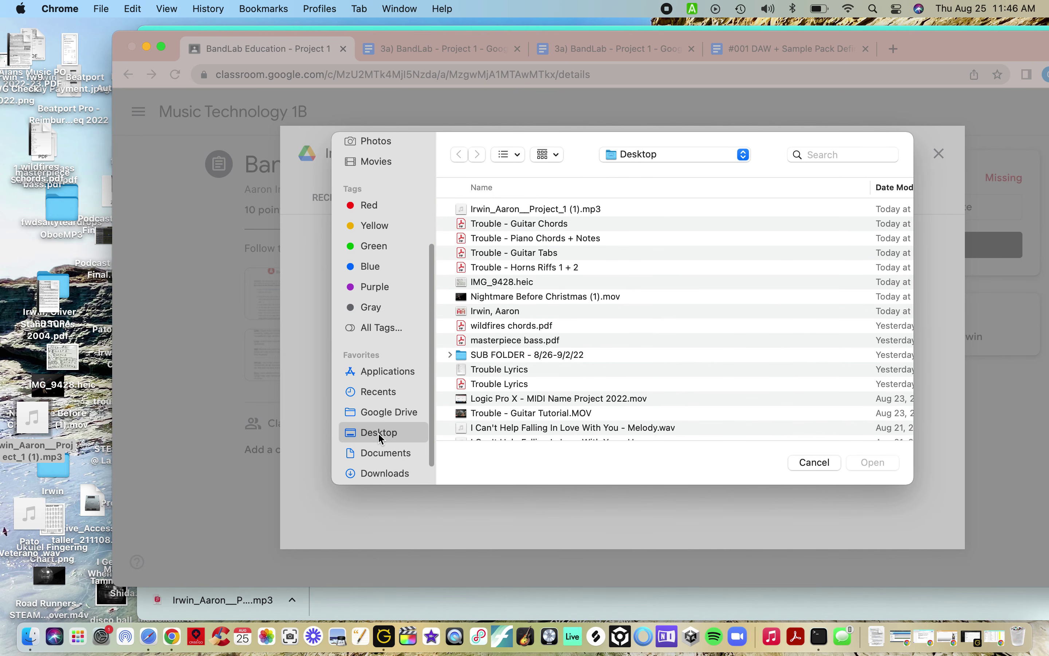
{"action": "scroll", "coordinate": [514, 295], "scroll_direction": "up", "scroll_amount": 2}
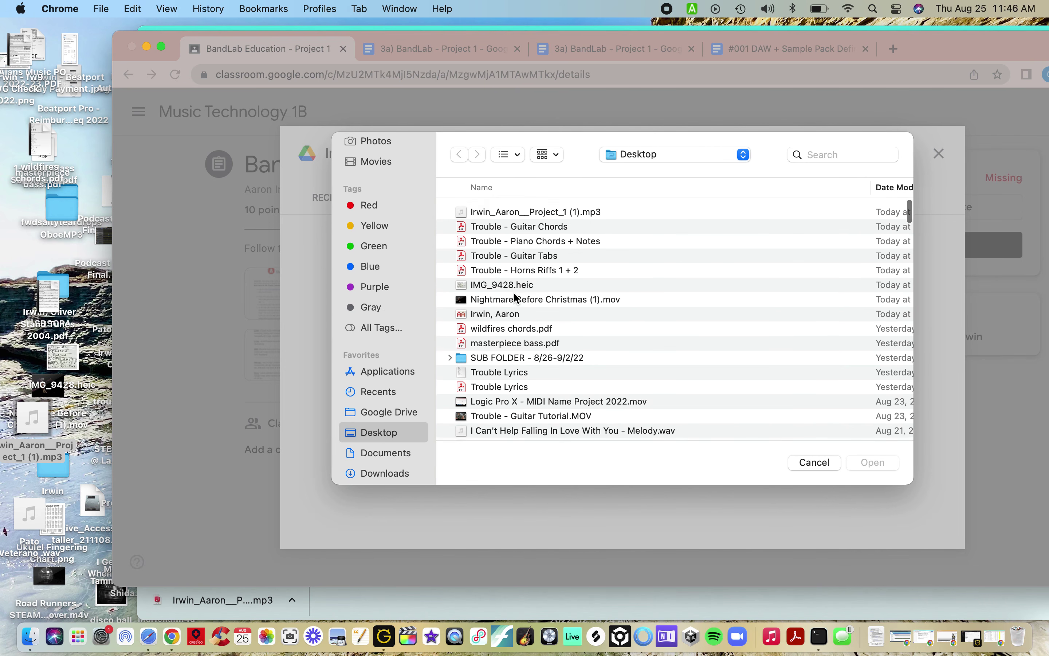
{"action": "left_click", "coordinate": [550, 212]}
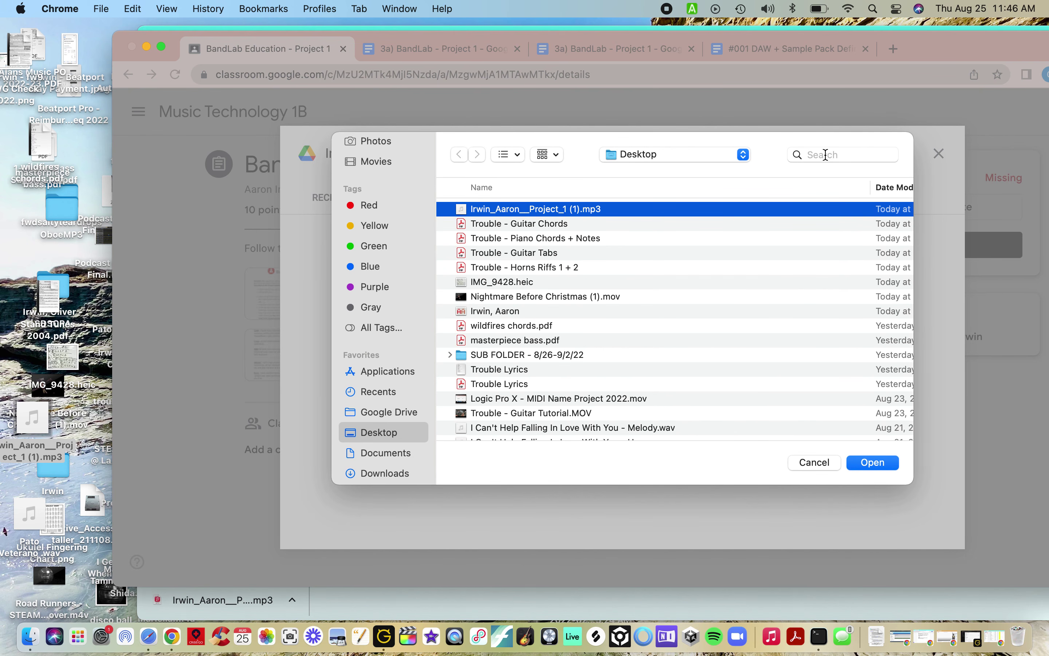
{"action": "left_click", "coordinate": [873, 462]}
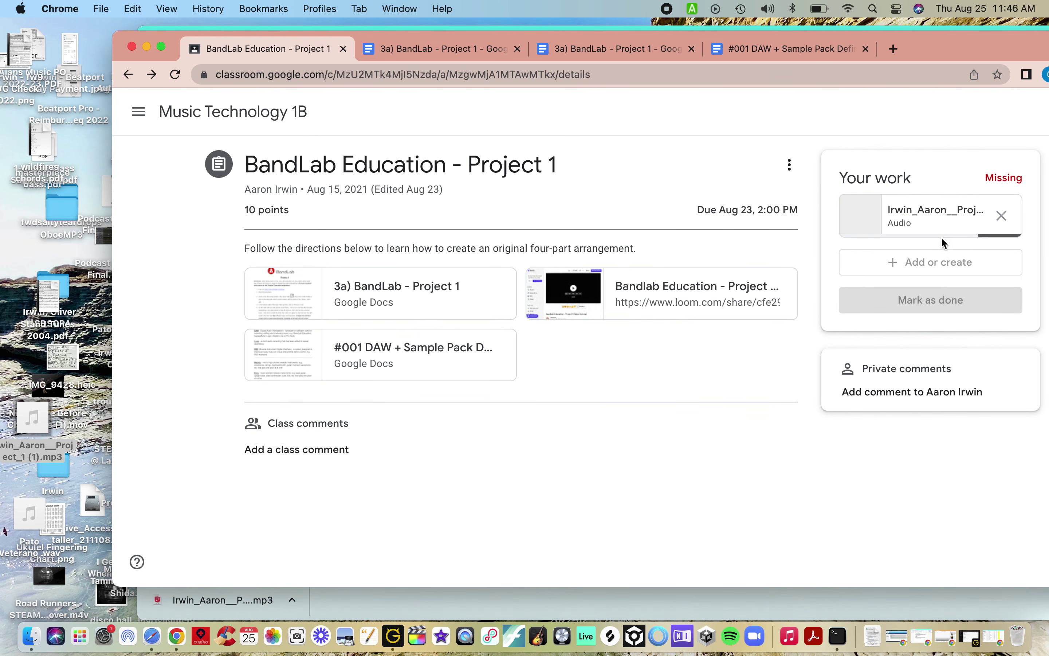
Step: Turn in BandLab Education - Project 1 with the MP3 attached, confirming the submission
{"action": "left_click", "coordinate": [928, 302]}
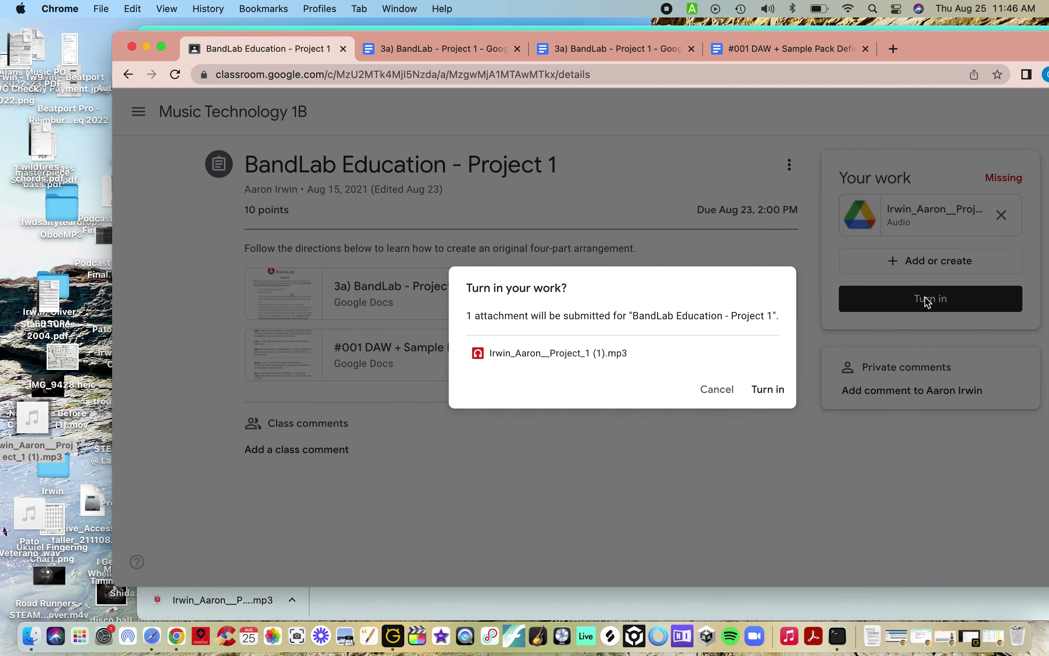
{"action": "left_click", "coordinate": [767, 390]}
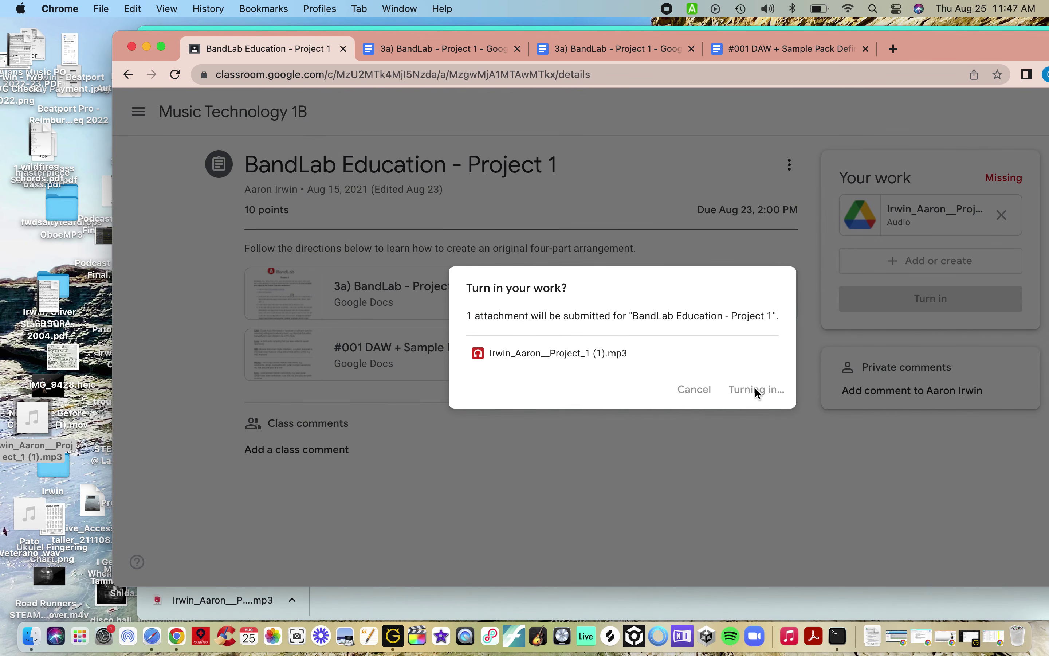